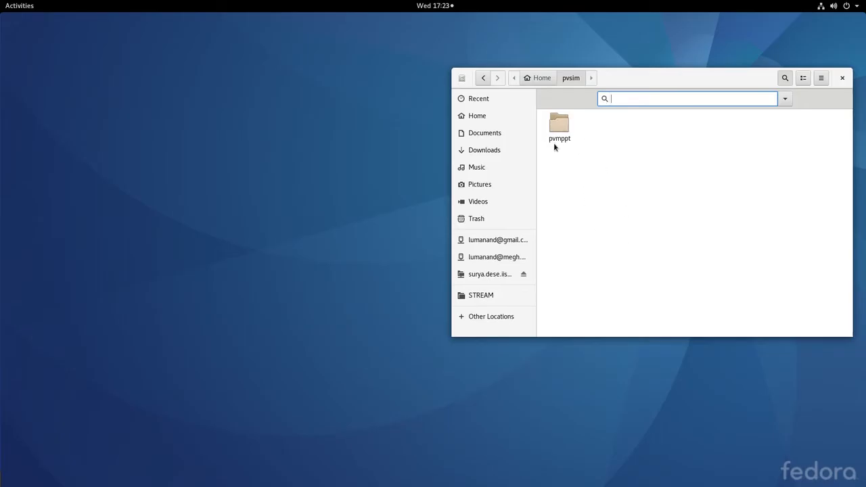
Step: Open the mppt.sch schematic from the pvmppt folder, dismiss the status log and maximize the schematic window
double_click(560, 127)
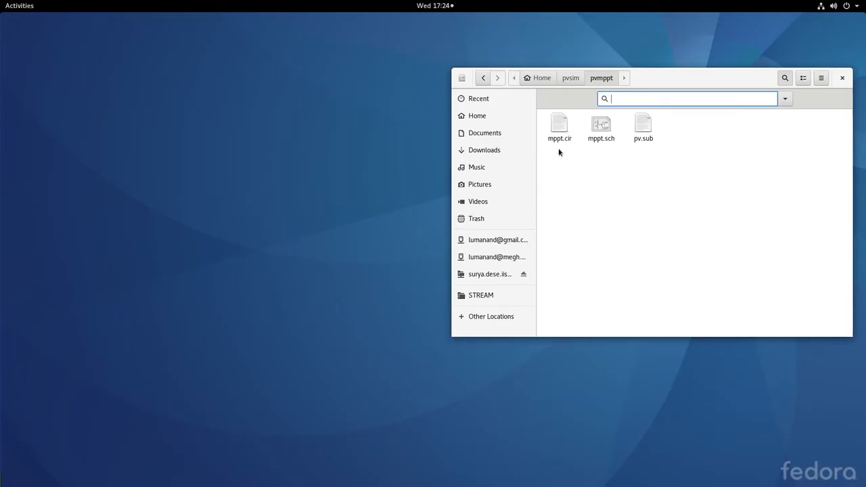
left_click(604, 132)
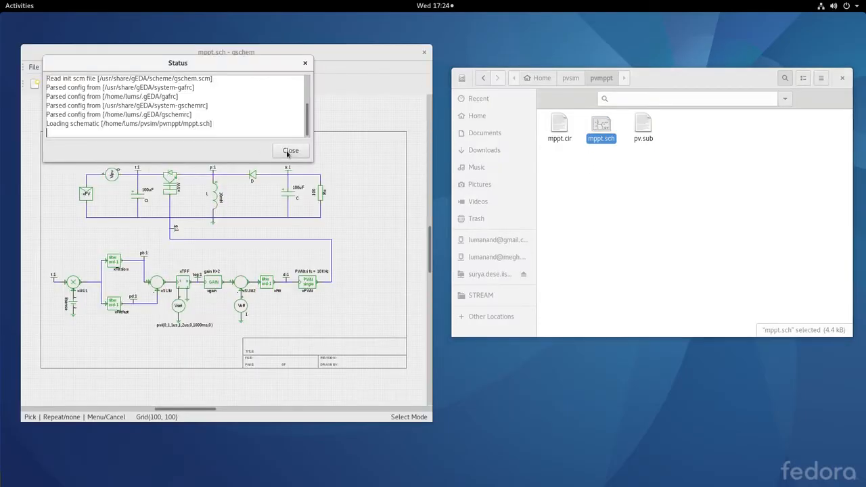
left_click(291, 150)
double_click(283, 51)
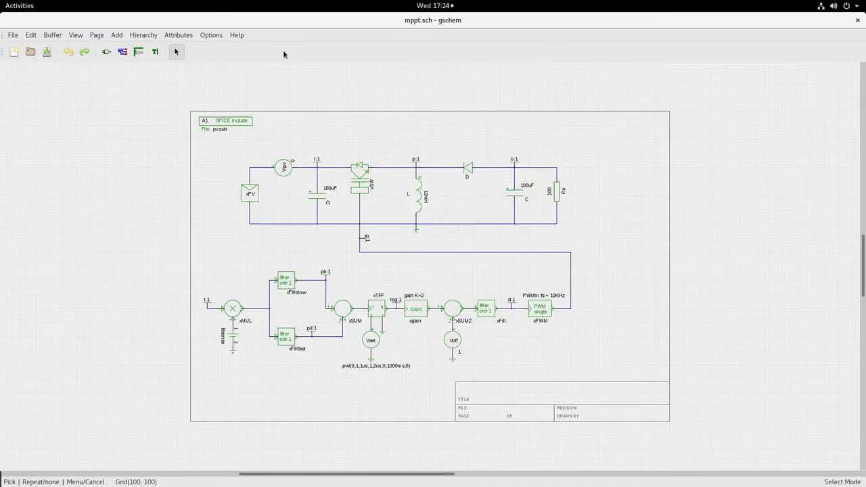
scroll(430, 269, "up", 1)
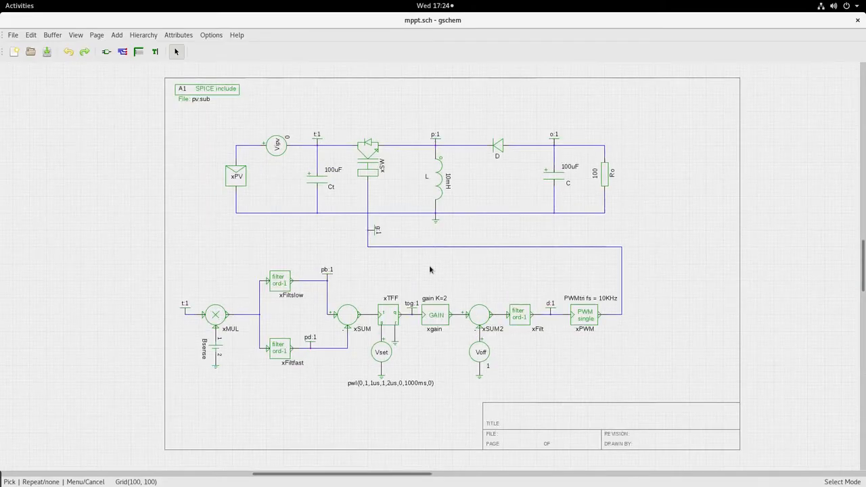
scroll(430, 269, "up", 1)
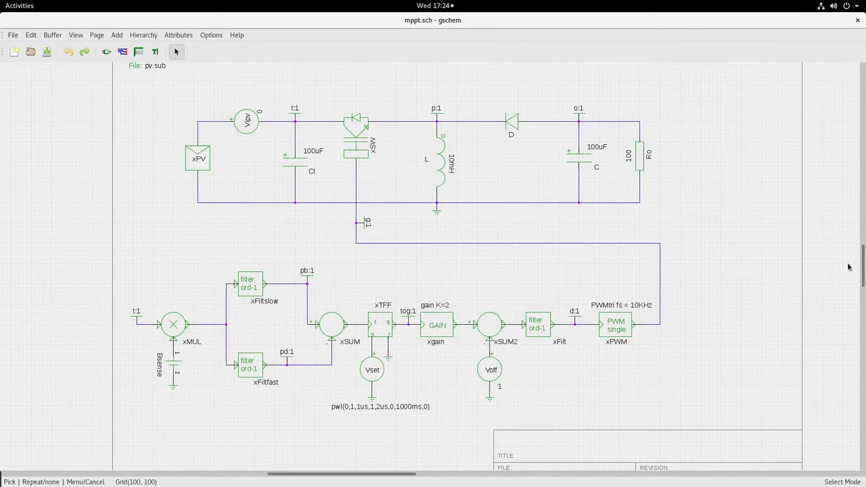
left_click_drag(863, 247, 863, 242)
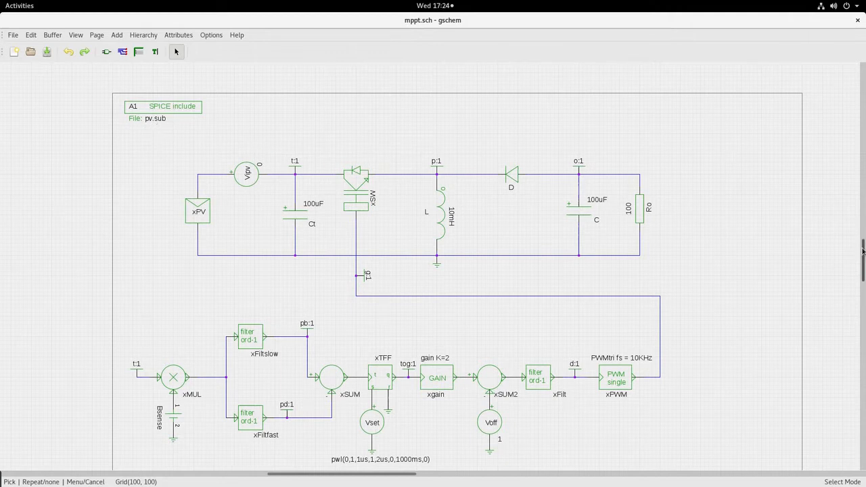
left_click_drag(864, 248, 863, 249)
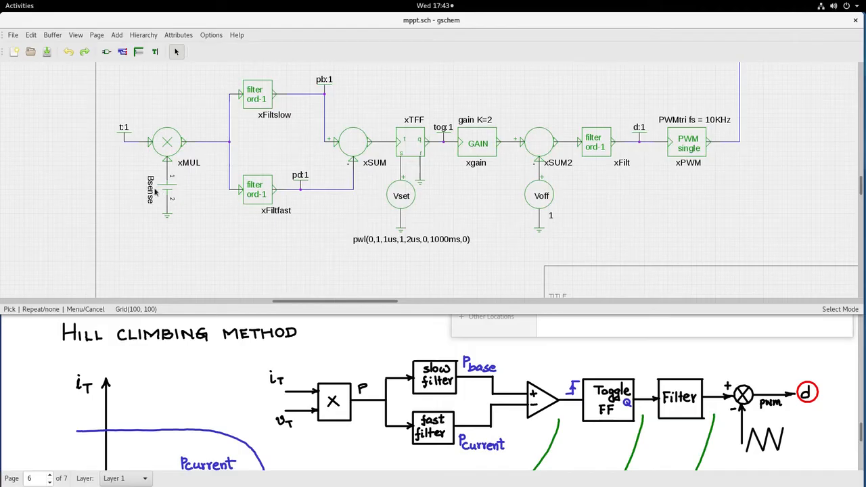
Step: Examine the attributes of the Bsense source that feeds the xMUL multiplier
left_click(169, 191)
double_click(170, 191)
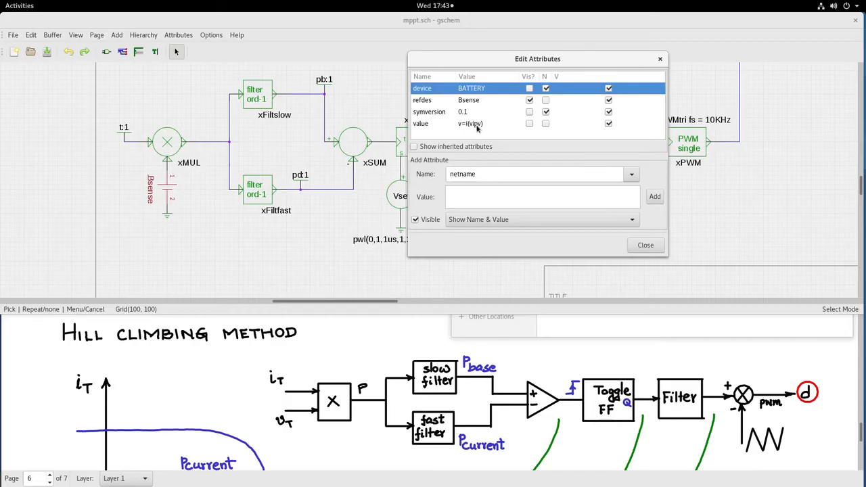
left_click(645, 245)
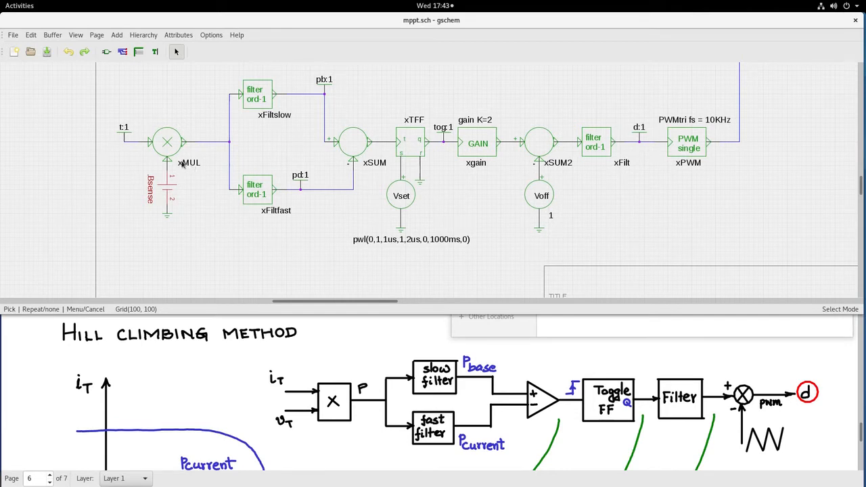
left_click(167, 140)
left_click(211, 128)
Step: Examine the attributes of the xFiltslow and xFiltfast first-order filter blocks
left_click(258, 95)
double_click(258, 96)
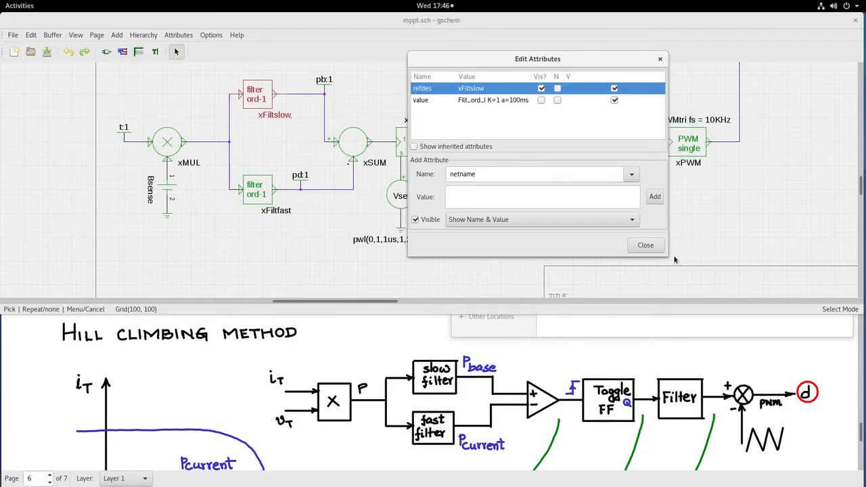
left_click(645, 245)
left_click(261, 189)
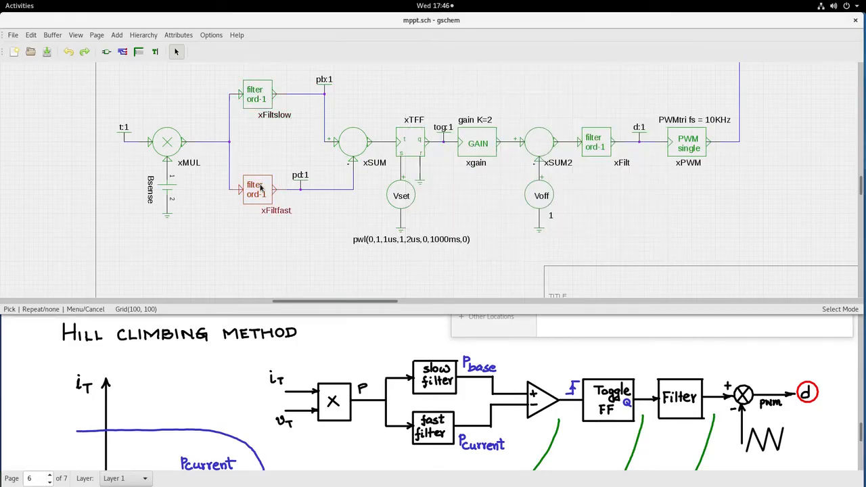
double_click(261, 189)
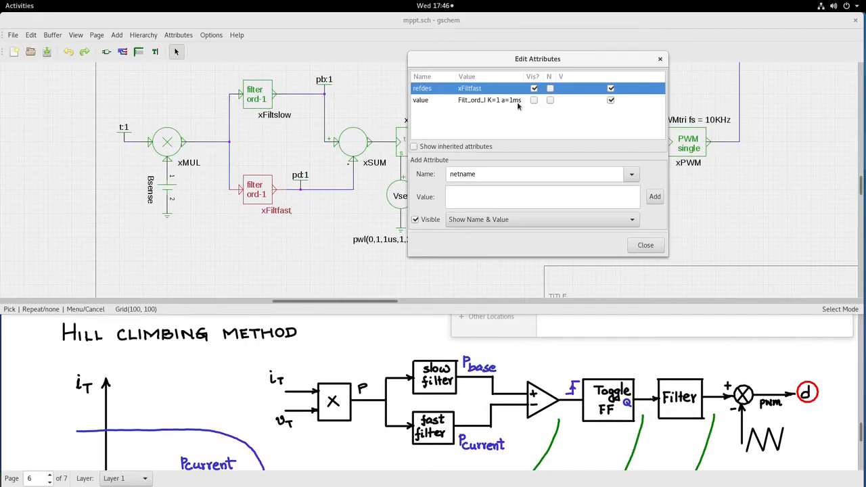
left_click(642, 246)
left_click(318, 231)
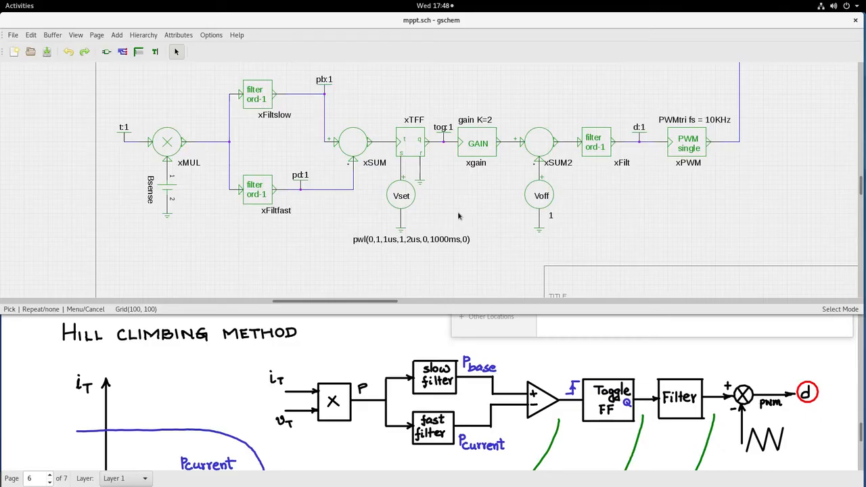
Step: Examine the control chain's Vset source, multiplier, slow and fast filters, xSUM, toggle flip-flop, gain and PWM blocks one by one
left_click(391, 187)
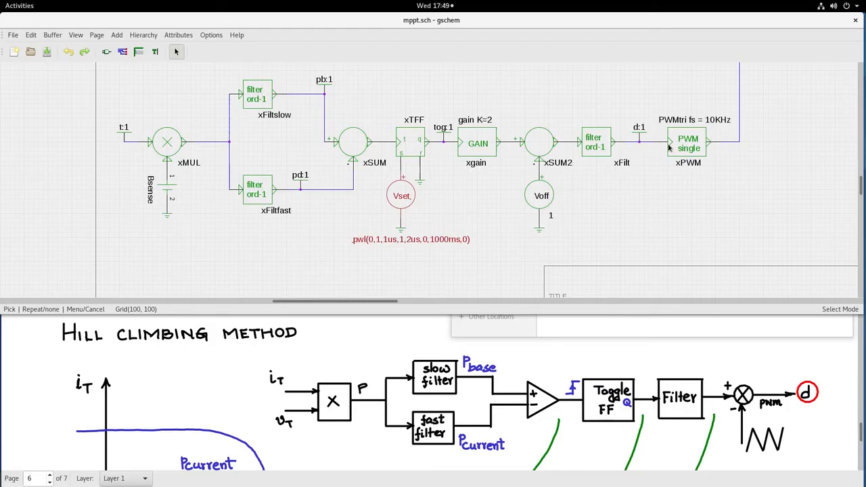
left_click(610, 215)
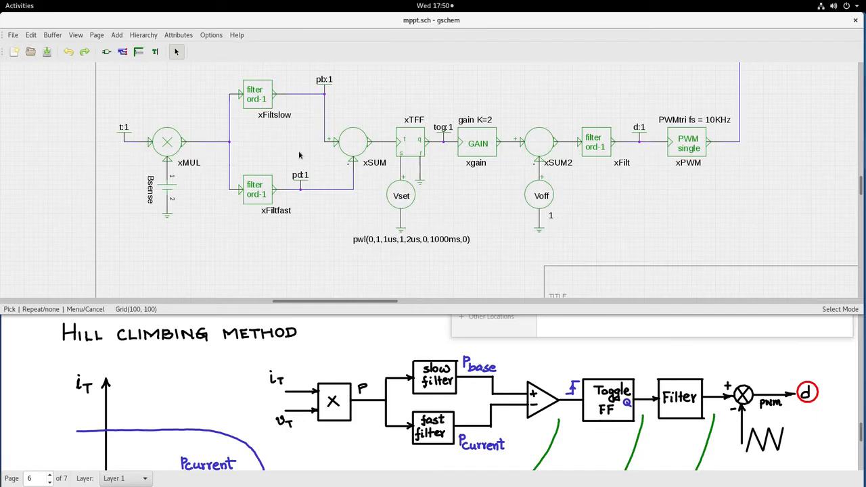
left_click(169, 141)
left_click(253, 96)
left_click(261, 192)
left_click(357, 149)
left_click(412, 139)
left_click(481, 139)
left_click(688, 145)
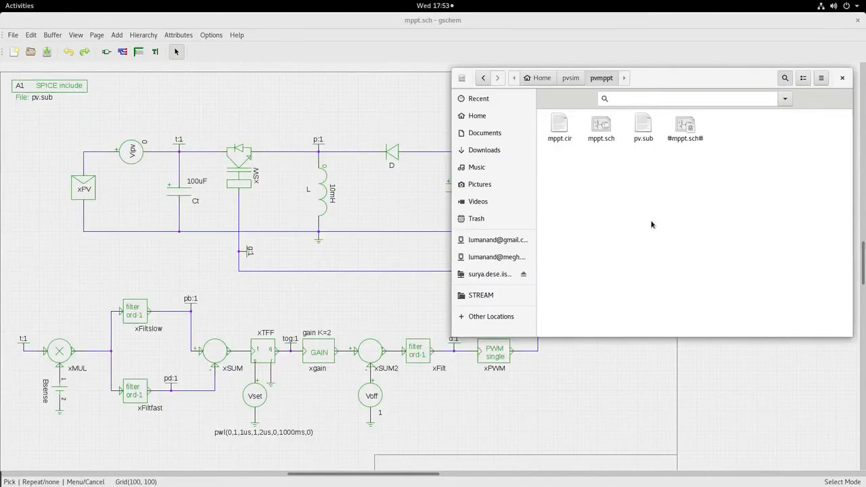
Step: Open the pv.sub file from the pvmppt folder in the text editor, tiled to half the screen beside the schematic
left_click(644, 125)
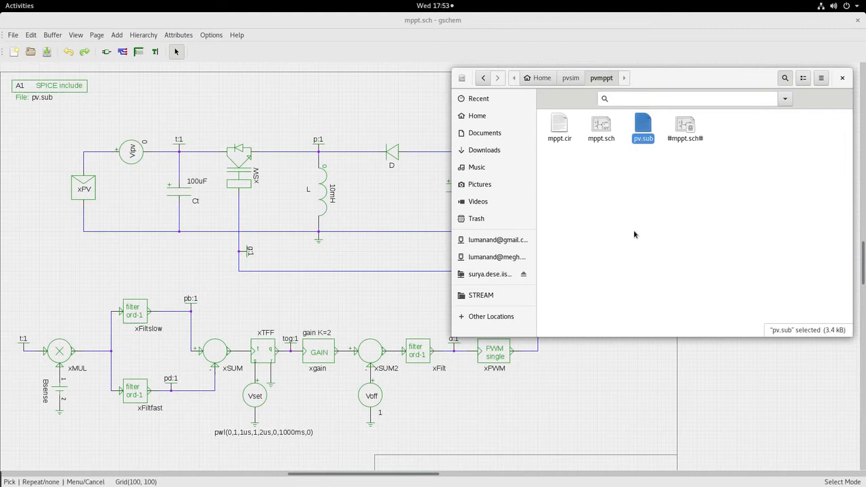
double_click(644, 126)
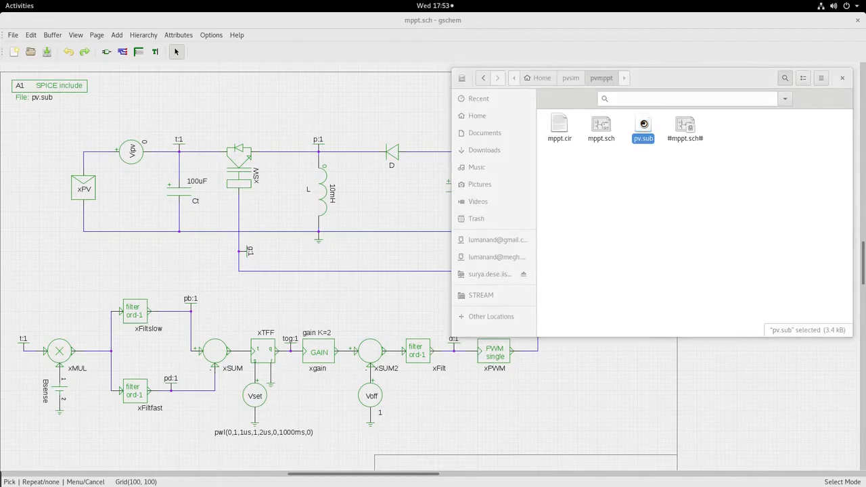
left_click_drag(334, 15, 863, 63)
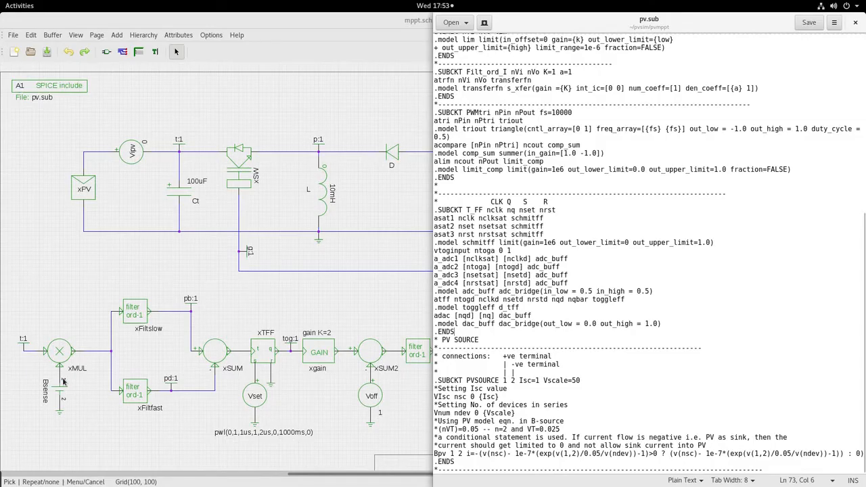
Step: Select the xMUL multiplier in the schematic and bring the pv.sub text back in front
left_click(59, 353)
left_click(59, 352)
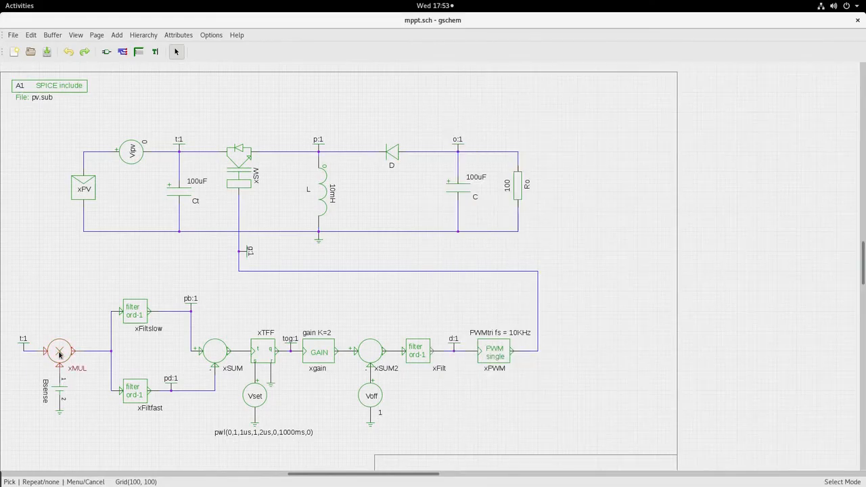
mouse_move(0, 0)
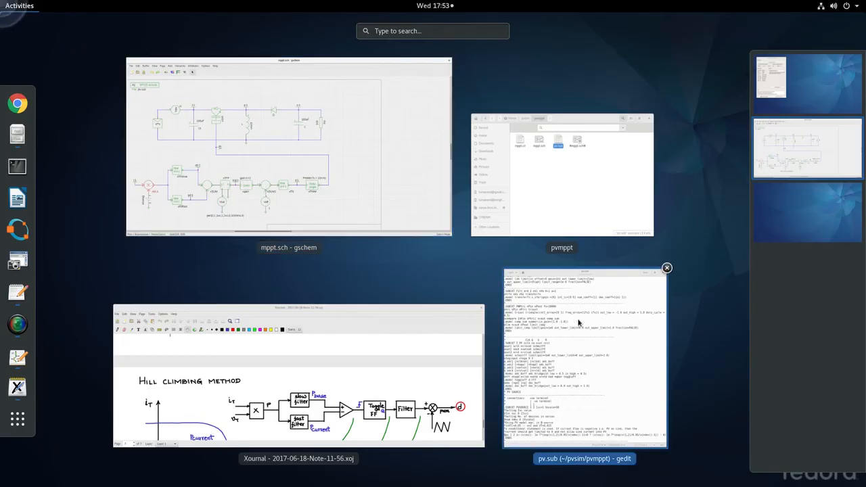
left_click(579, 323)
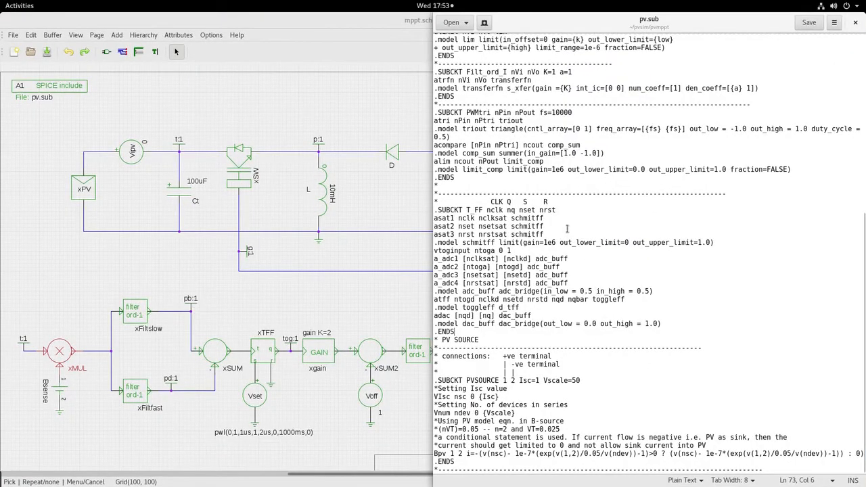
Step: Examine the mul subcircuit in pv.sub, including its amul line and sigmult model parameters, and locate the sum subcircuit
scroll(504, 106, "up", 5)
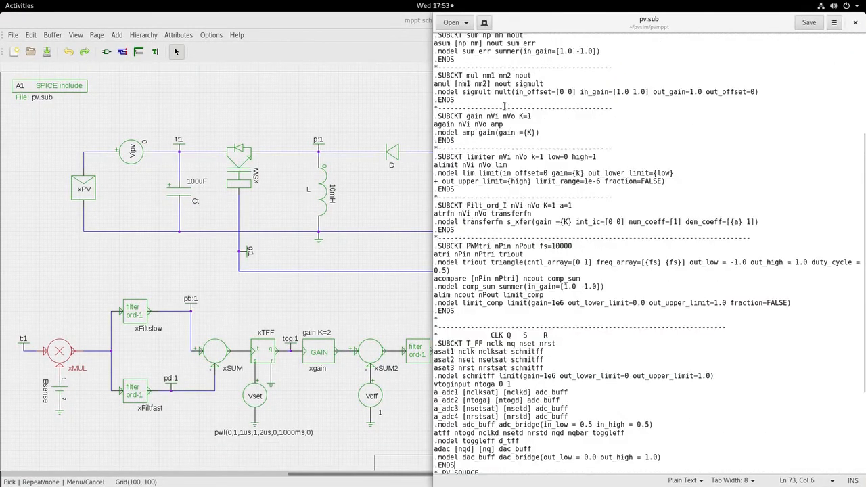
scroll(504, 106, "up", 4)
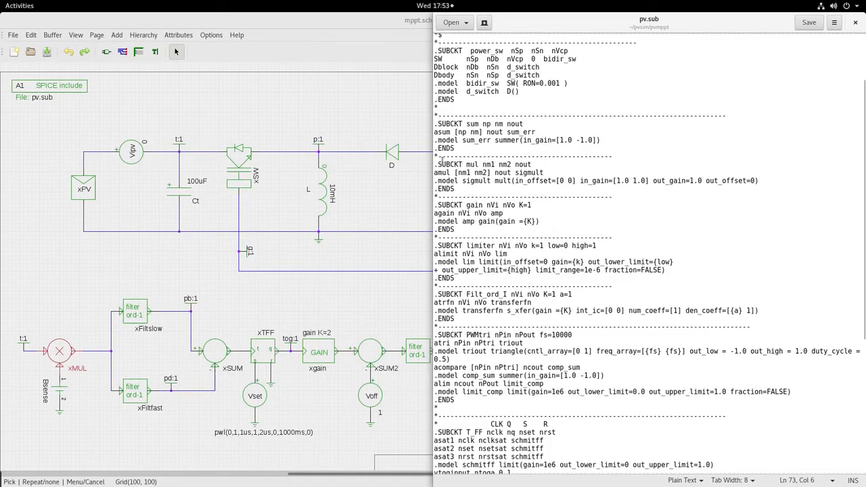
left_click_drag(446, 163, 478, 164)
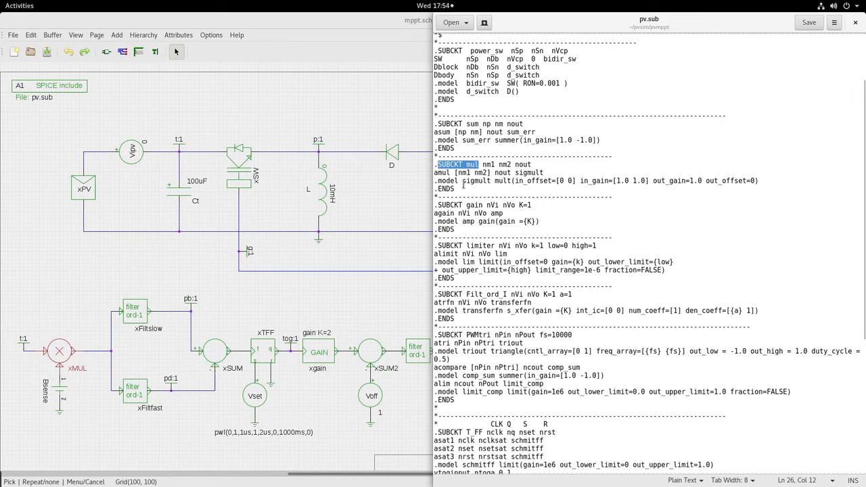
left_click(435, 173)
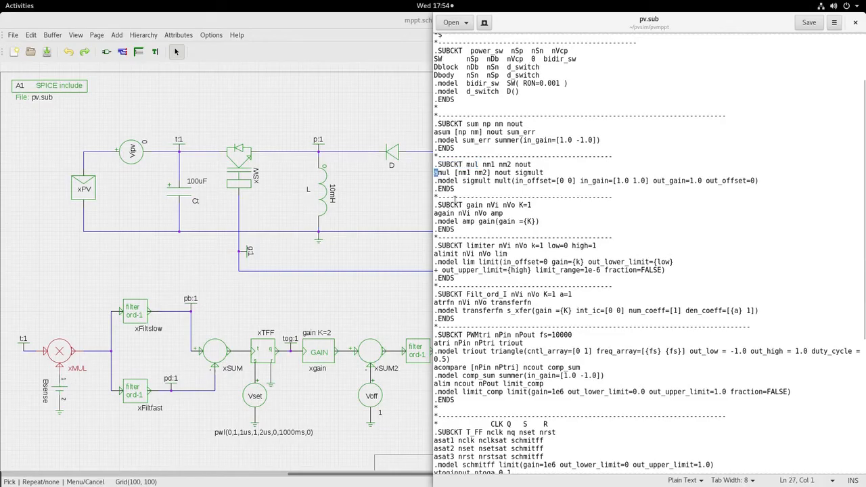
left_click(448, 170)
left_click_drag(513, 173, 543, 173)
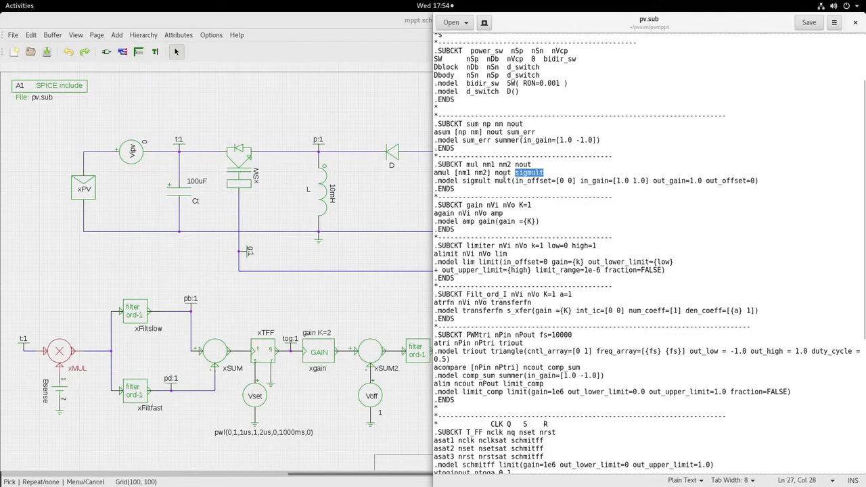
left_click_drag(495, 181, 755, 181)
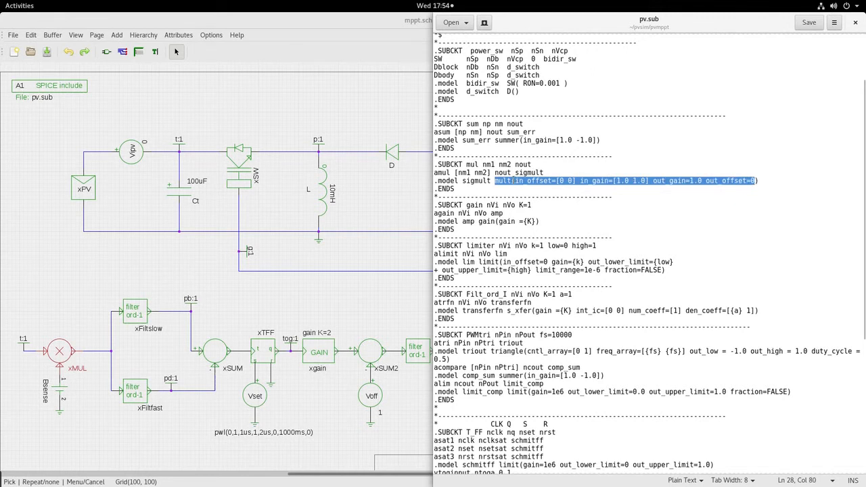
left_click(514, 180)
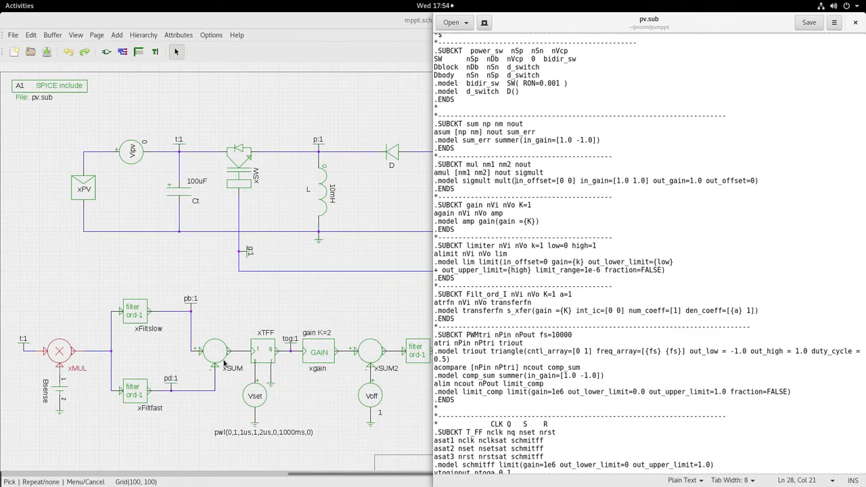
left_click_drag(466, 124, 482, 124)
Step: Locate the T_FF toggle flip-flop subcircuit in pv.sub and examine its header and the three asat schmitff lines
scroll(509, 308, "down", 5)
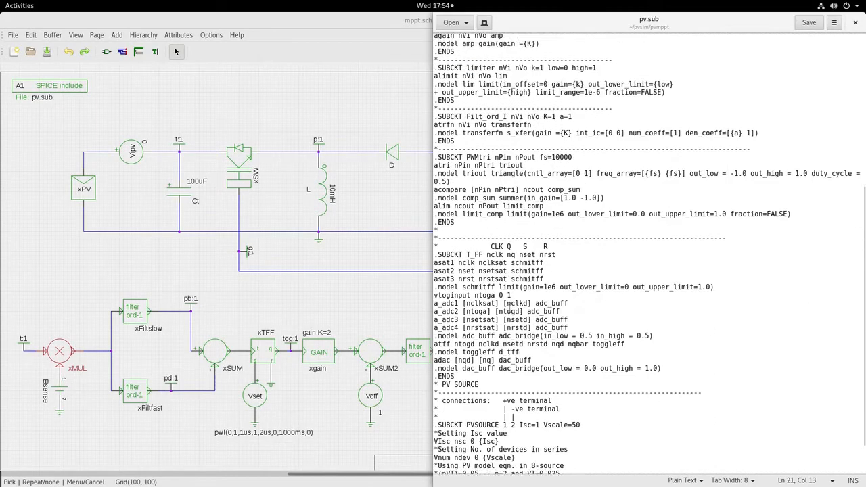
left_click(463, 202)
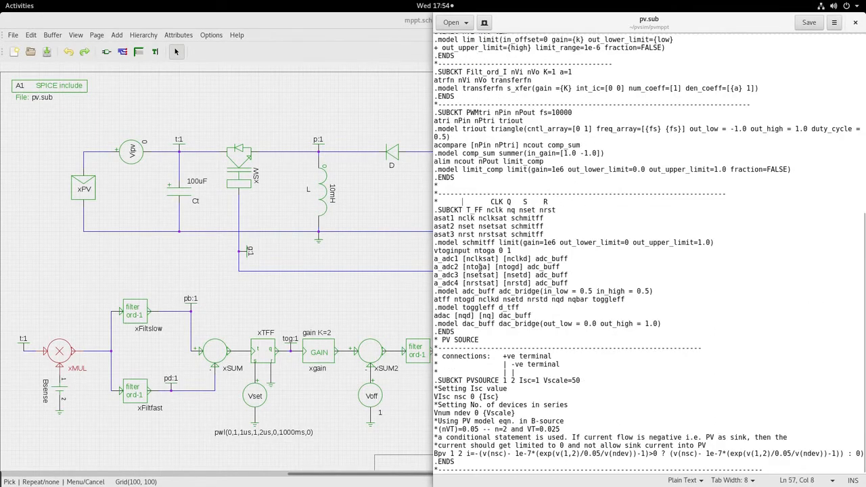
left_click_drag(437, 210, 482, 206)
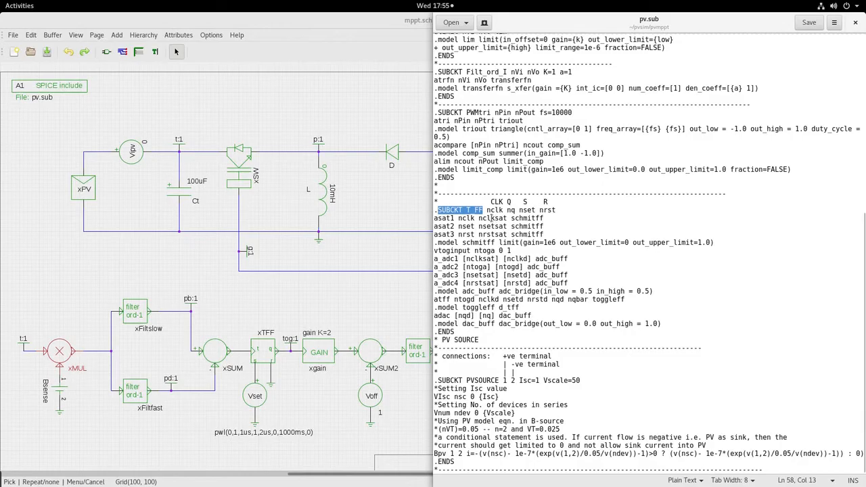
left_click_drag(548, 232, 438, 219)
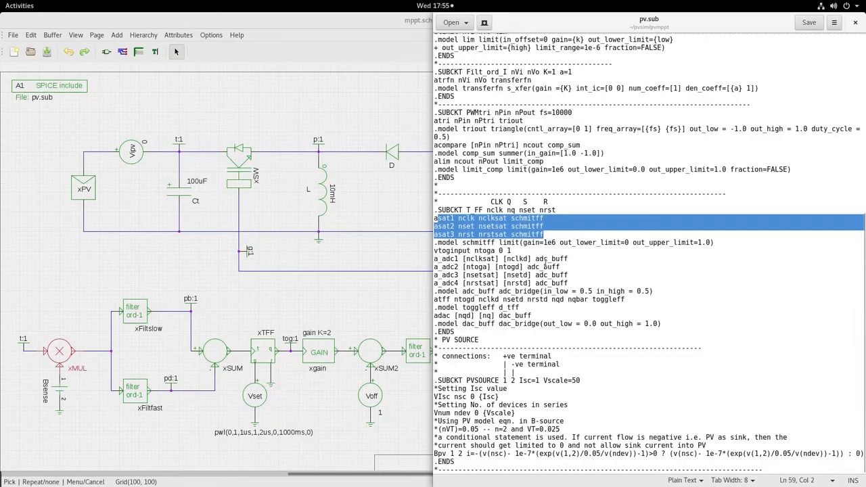
left_click(525, 223)
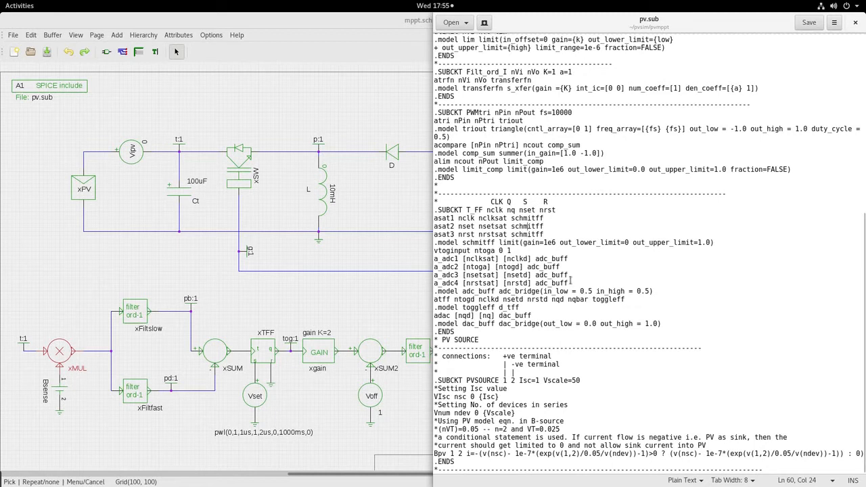
Step: Examine the four adc_buff conversion lines in the T_FF subcircuit and the adc_bridge model they use
left_click_drag(571, 282, 535, 259)
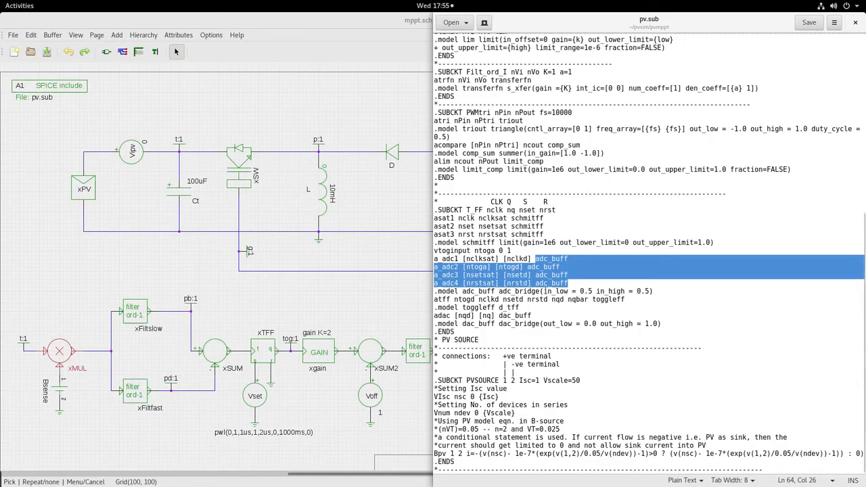
left_click(548, 283)
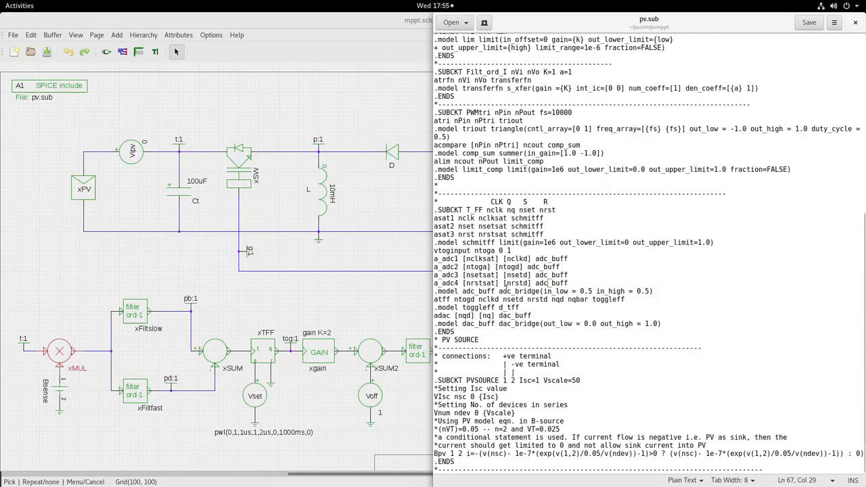
left_click_drag(498, 292, 540, 293)
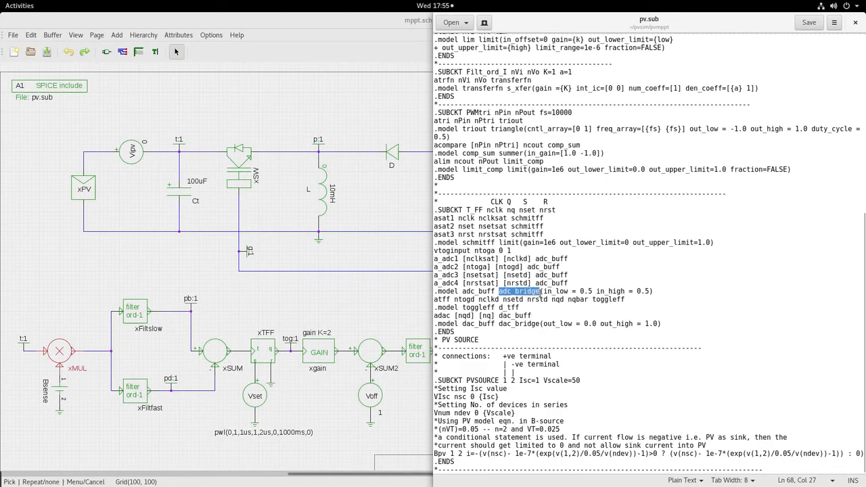
Step: Examine the atff toggle line with its d_tff model and the dac_buff output conversion with its dac_bridge model
left_click(497, 301)
left_click_drag(435, 300, 629, 300)
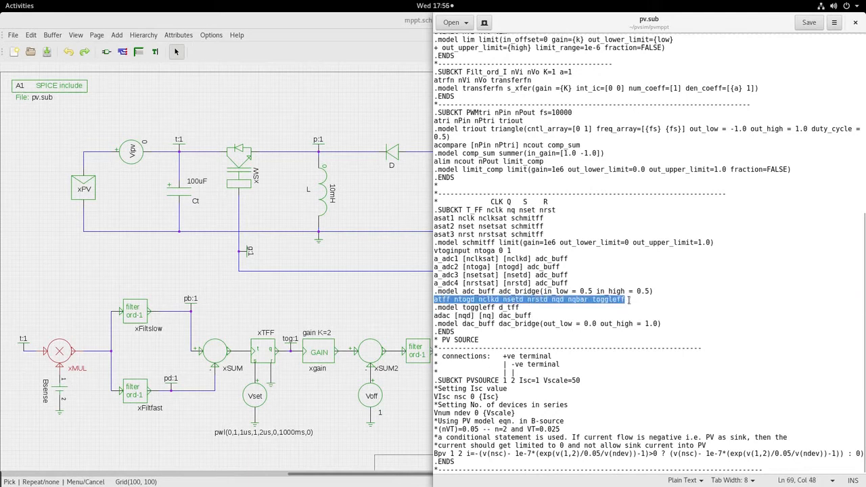
left_click(520, 308)
left_click_drag(521, 308, 501, 307)
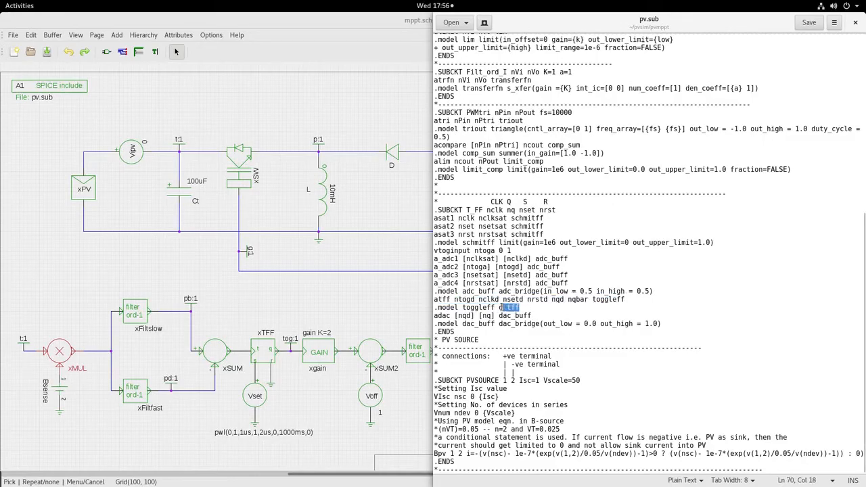
left_click(508, 307)
double_click(499, 315)
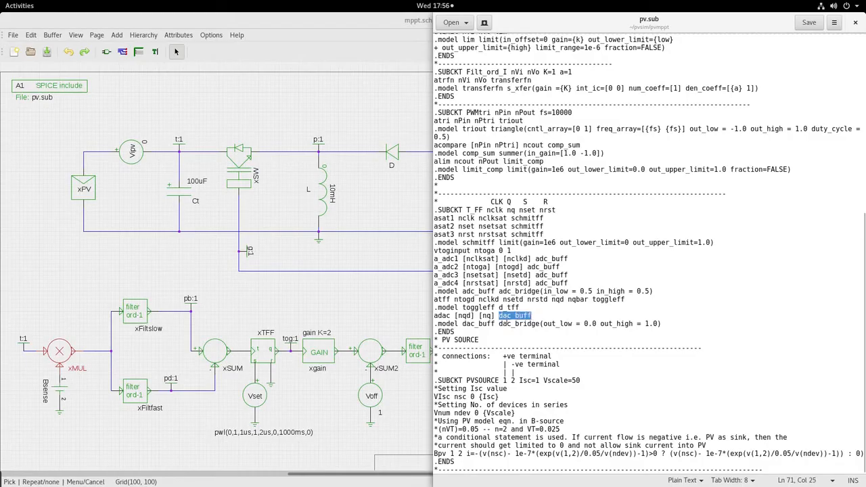
left_click_drag(499, 324, 539, 324)
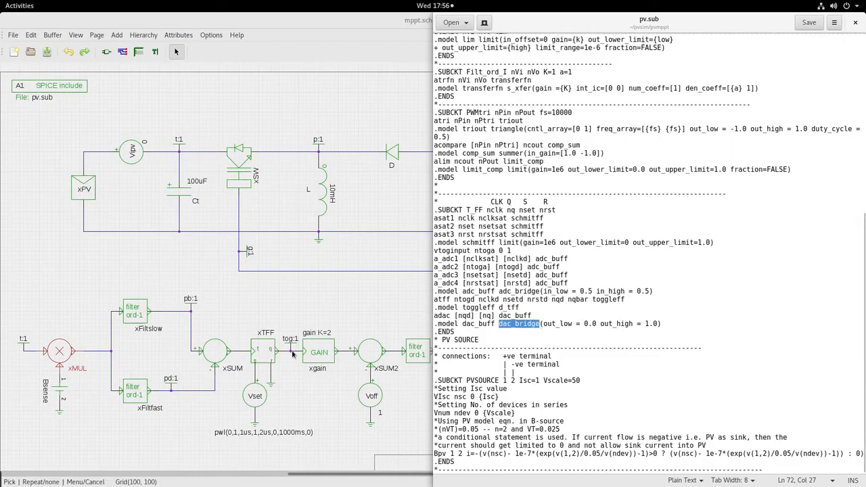
Step: Select the xTFF toggle flip-flop in the schematic and bring the pv.sub text back in front
left_click(249, 351)
mouse_move(0, 0)
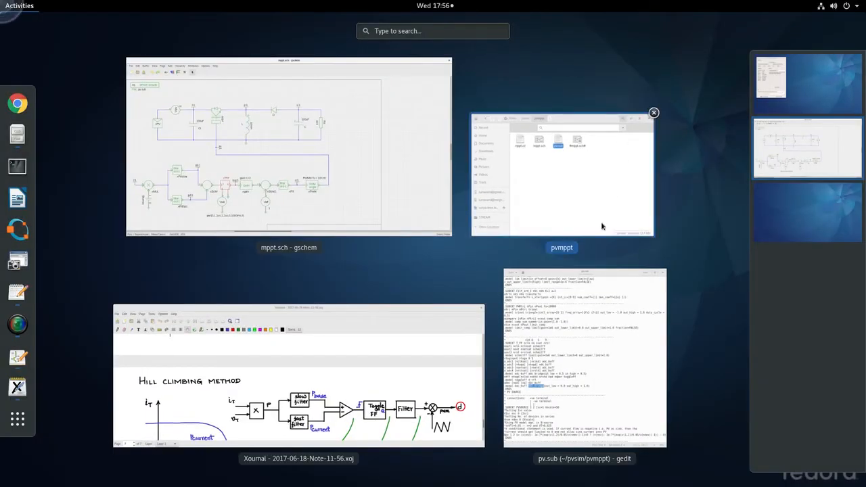
left_click(544, 307)
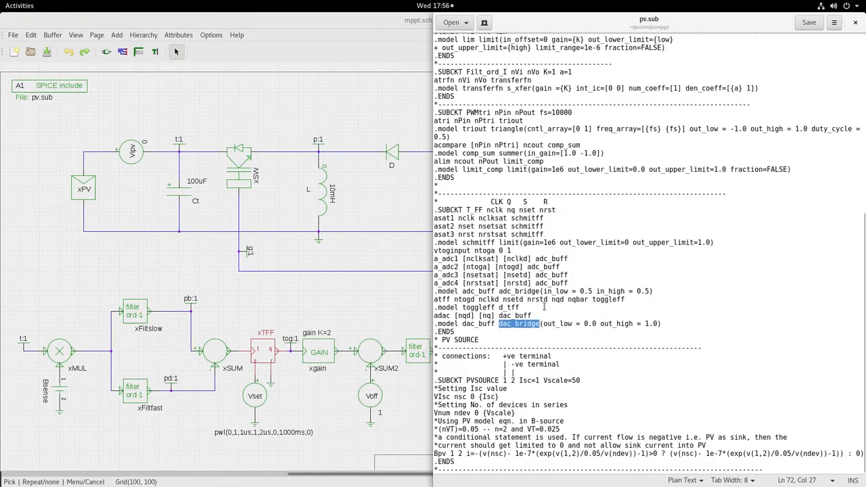
Step: Locate the Filt_ord_I subcircuit in pv.sub and examine its header and transferfn model line
scroll(544, 306, "up", 4)
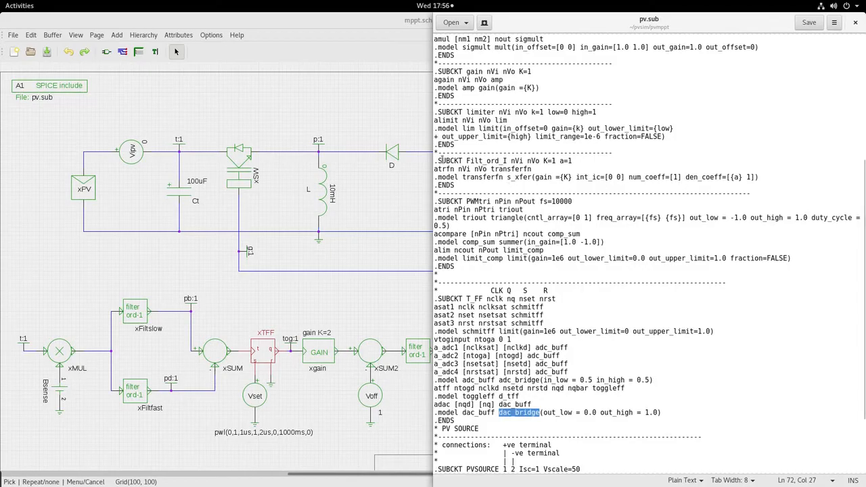
left_click_drag(435, 161, 508, 160)
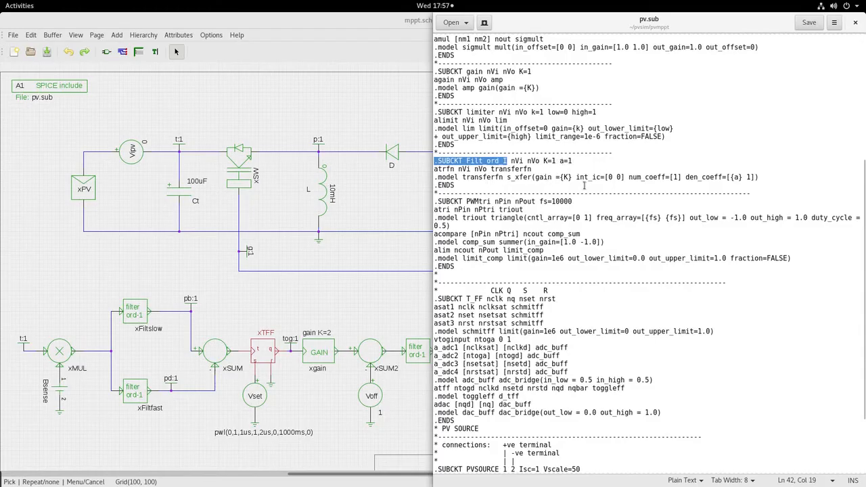
double_click(473, 177)
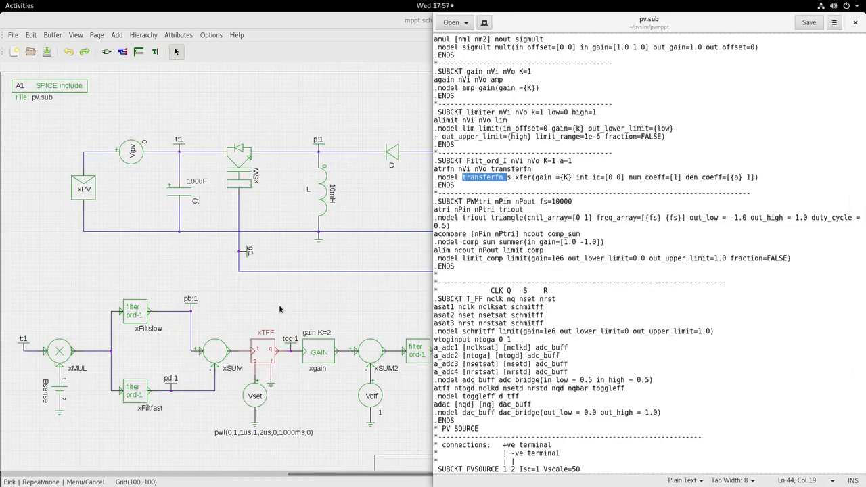
Step: Return to the mppt.sch schematic and preview the filtord1.sym symbol from the ablock component library
left_click(347, 307)
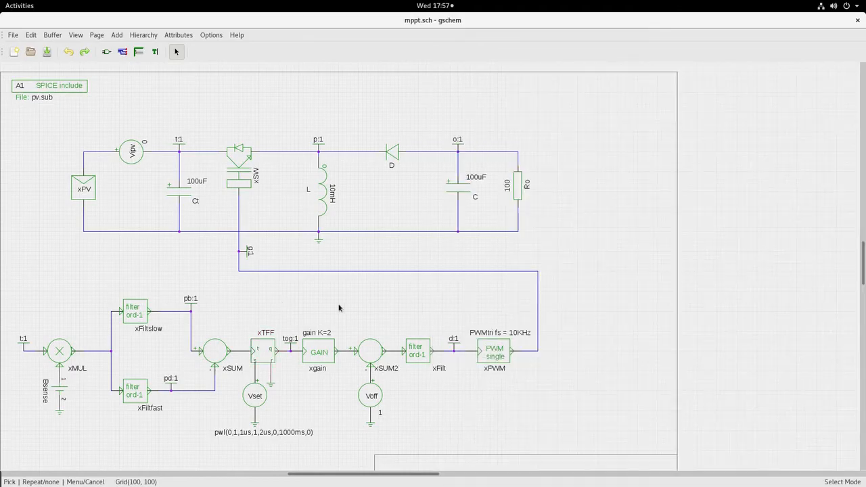
left_click(107, 52)
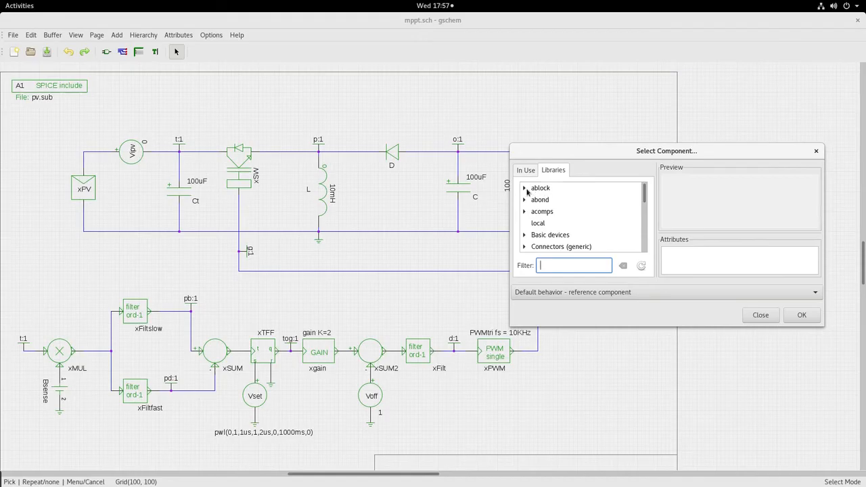
left_click(526, 190)
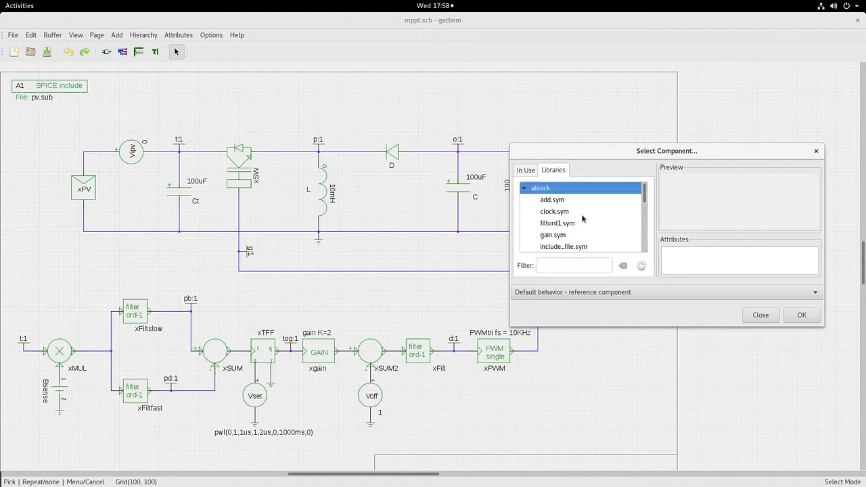
scroll(558, 212, "down", 1)
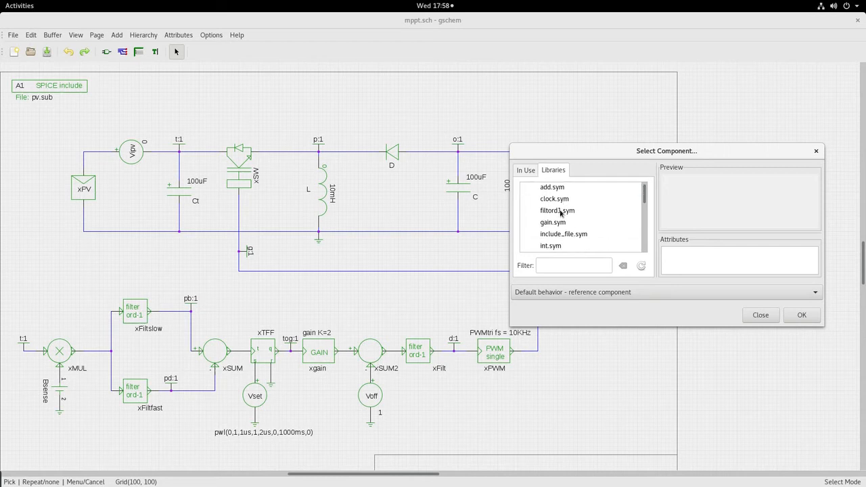
left_click(560, 212)
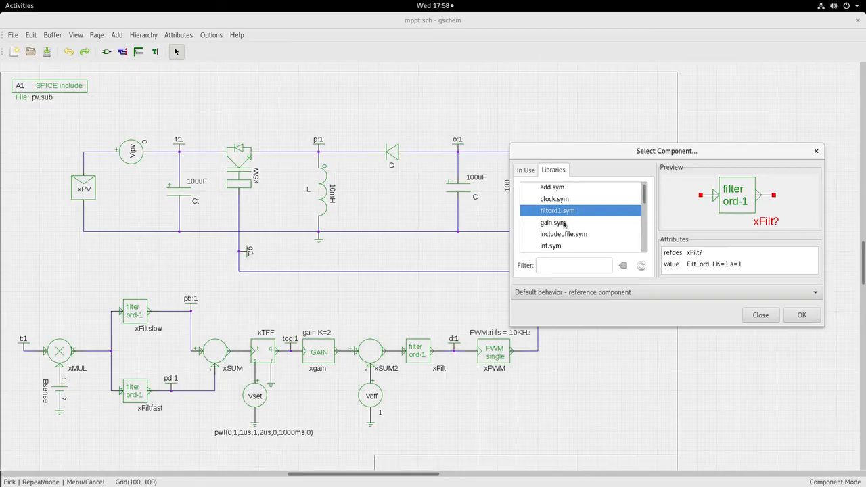
Step: Preview the toggle_ff.sym, sum.sym and mul.sym symbols in the ablock library, then close the component selector without placing anything
scroll(565, 224, "down", 3)
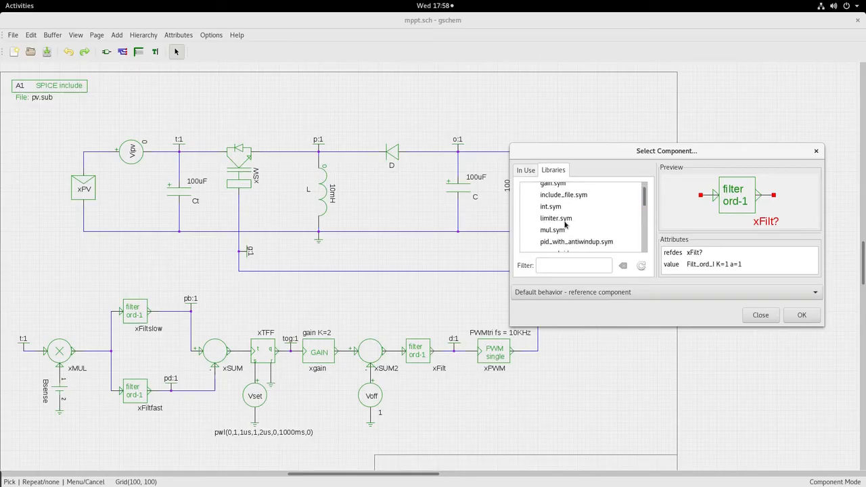
scroll(563, 237, "down", 7)
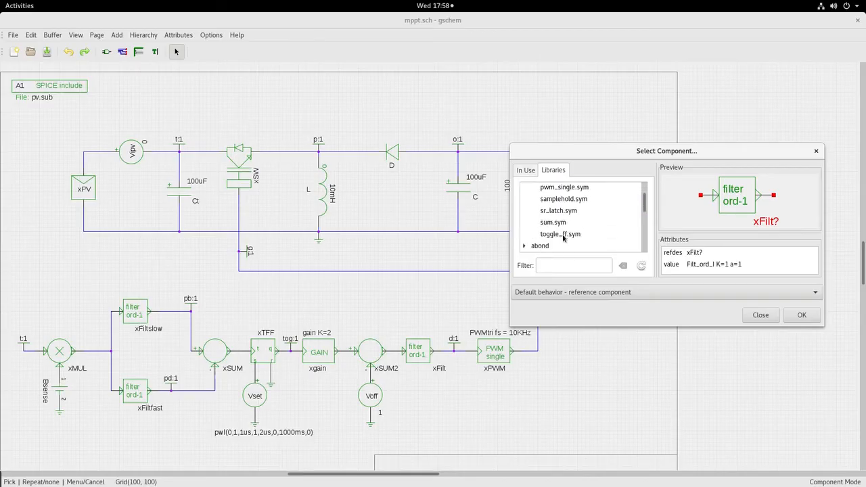
left_click(562, 235)
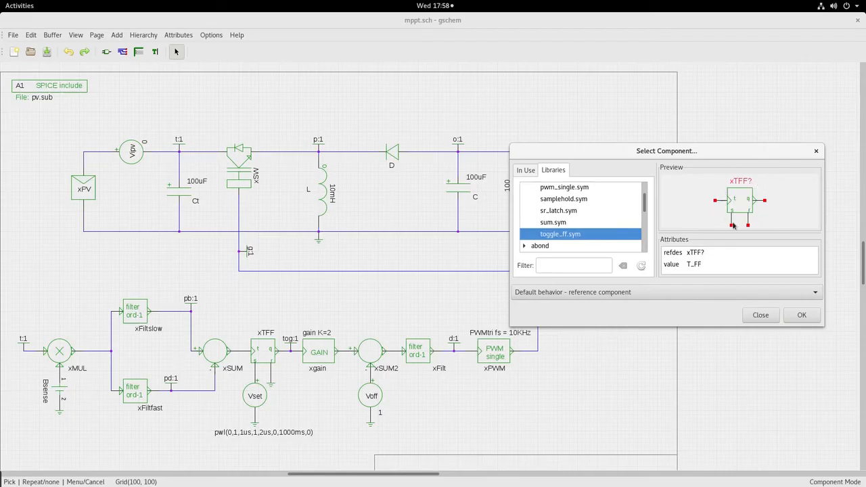
left_click(569, 223)
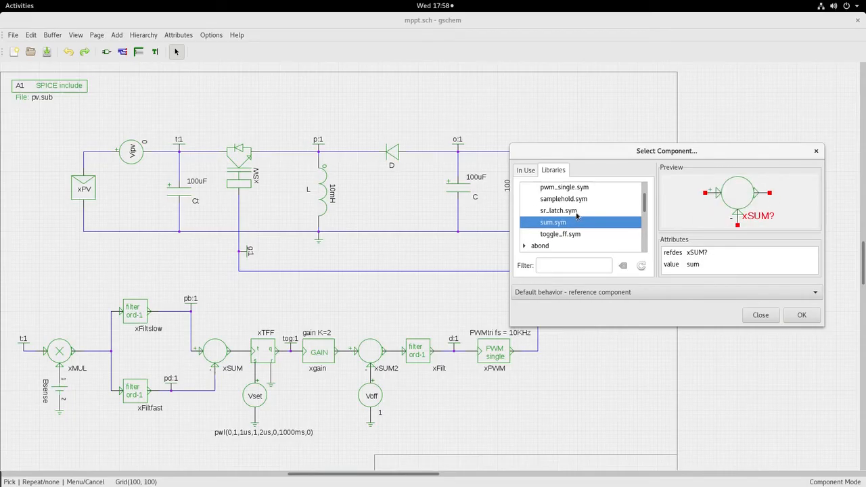
scroll(577, 215, "up", 3)
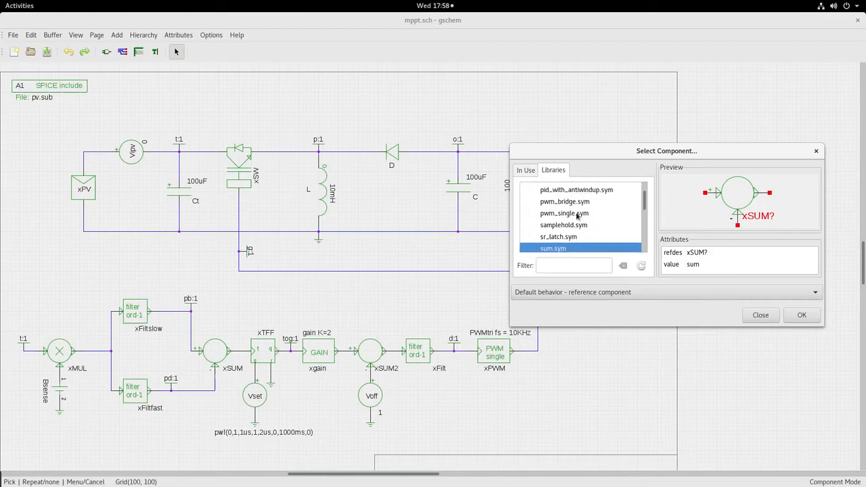
left_click(561, 205)
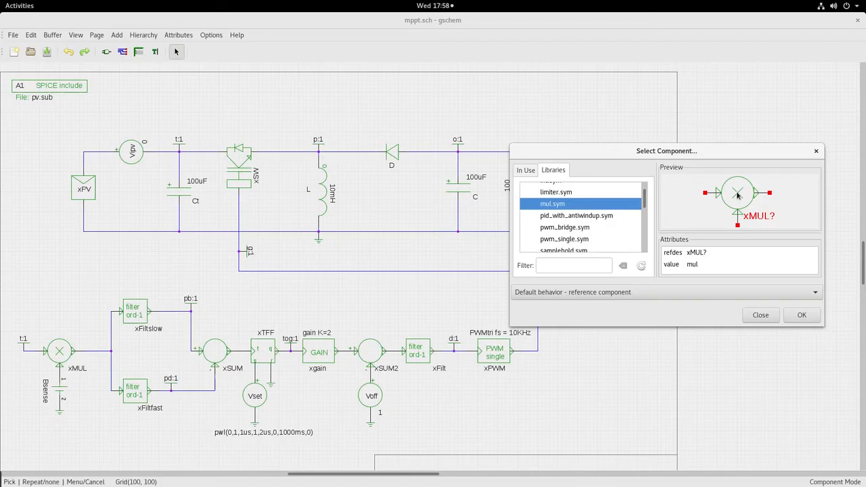
left_click(760, 315)
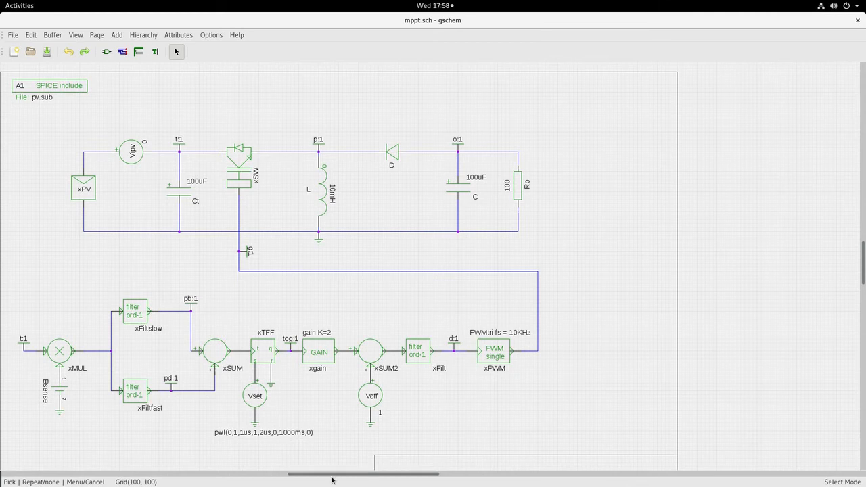
Step: Recentre the schematic, switch to Octave and examine the d(bucboo) duty cycle column from the first Ro row
left_click_drag(331, 475, 311, 476)
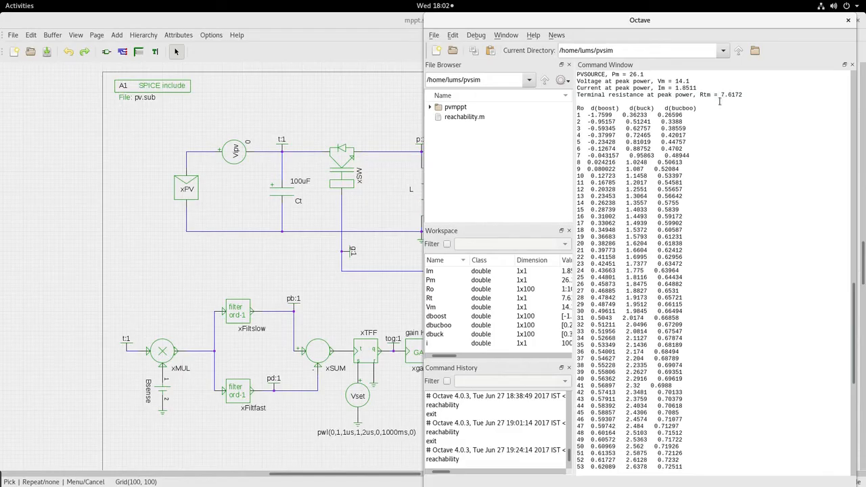
left_click(665, 108)
scroll(678, 111, "up", 8)
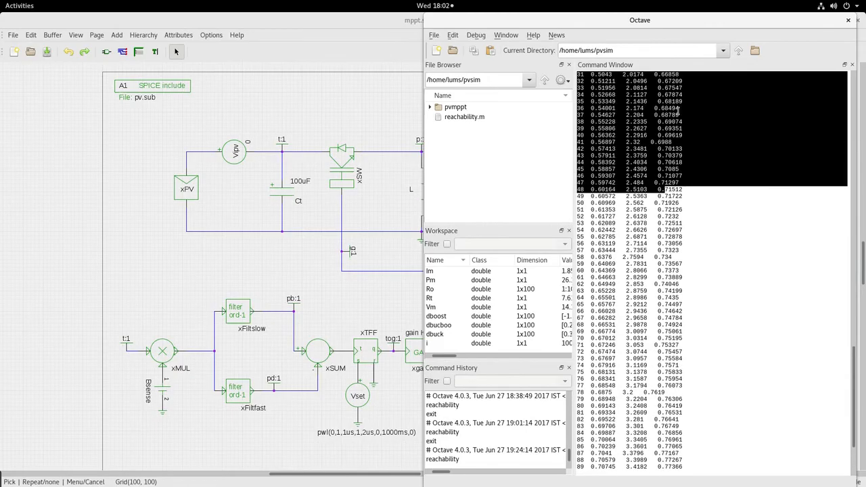
scroll(678, 110, "up", 7)
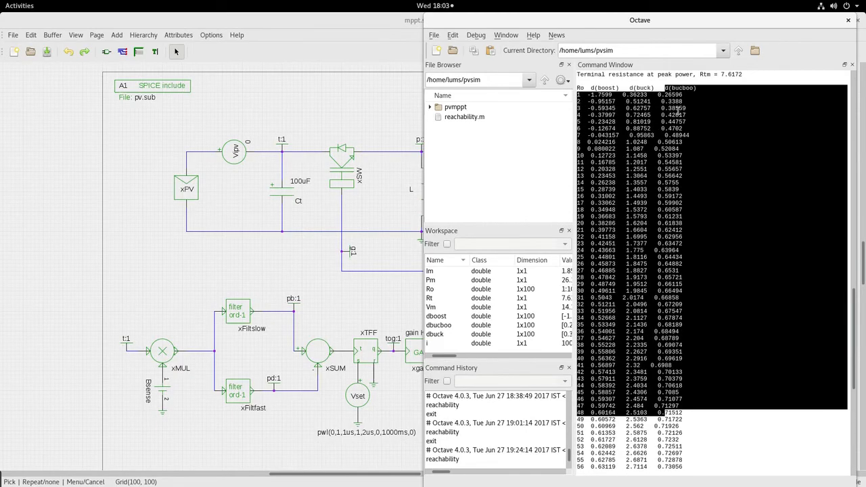
left_click(671, 98)
left_click_drag(666, 88, 691, 88)
left_click(663, 101)
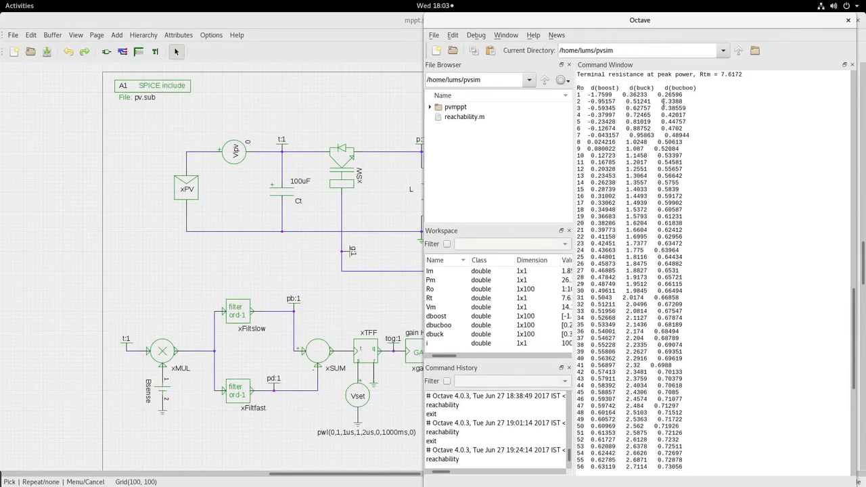
Step: Check the d(bucboo) duty cycle for Ro = 100 in the Octave table and return to the mppt.sch schematic
scroll(662, 132, "down", 15)
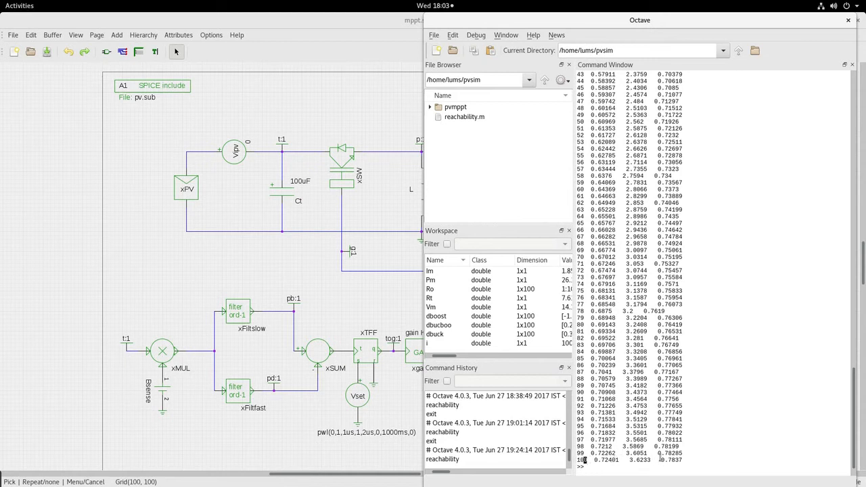
left_click_drag(659, 460, 682, 460)
left_click(345, 19)
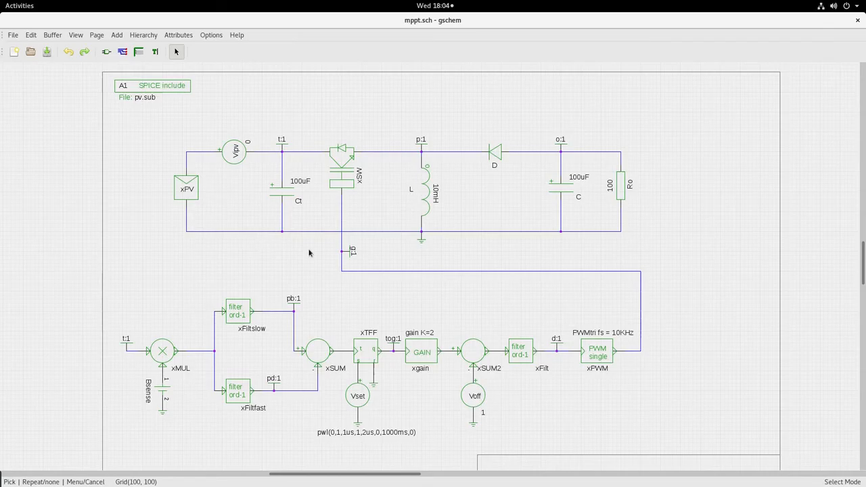
Step: Switch to the terminal, generate mppt.net from mppt.sch with gnetlist's spice-sdb backend, and simulate mppt.cir in ngspice
key("alt+Tab")
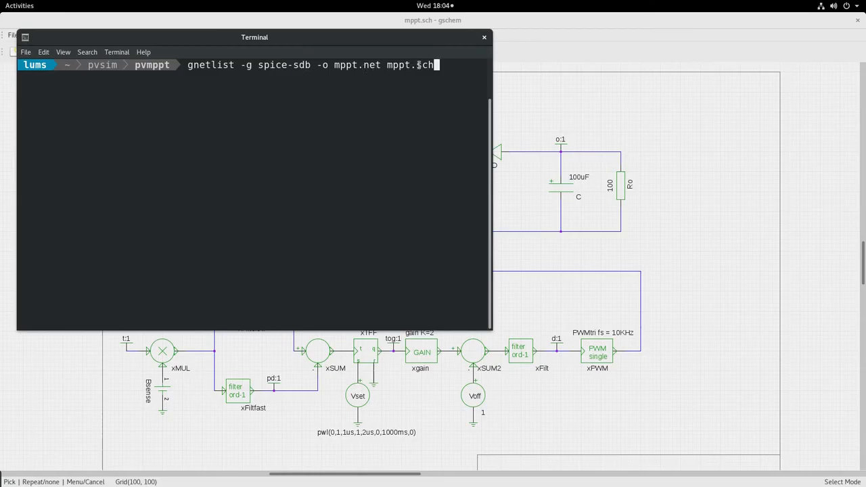
key("Return")
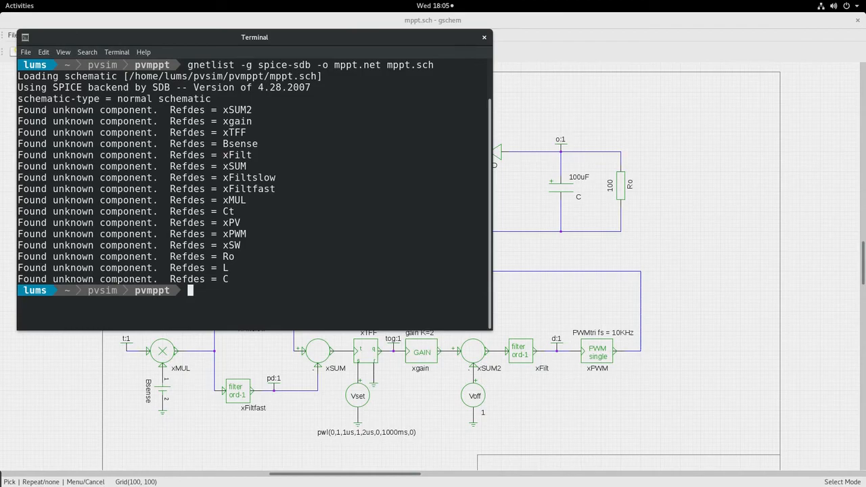
type("ngspice mppt.cir")
key("Return")
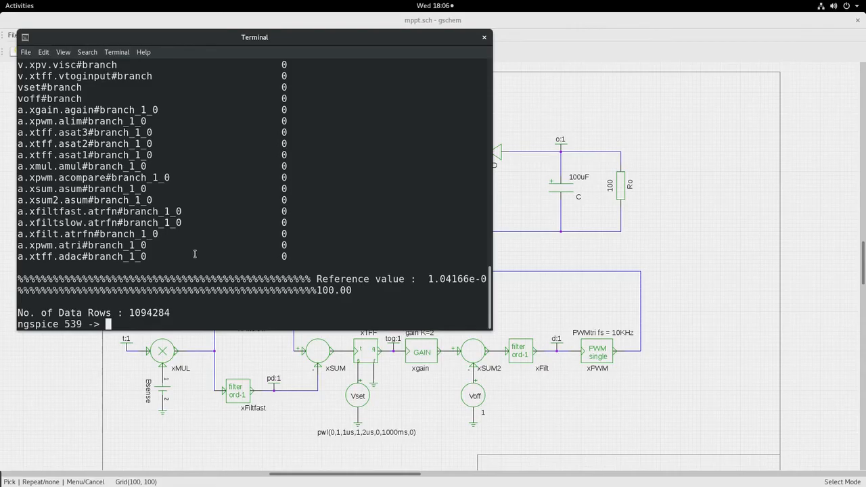
Step: Plot v(d) in ngspice, examine the duty cycle waveform full screen and close the plot
left_click_drag(340, 39, 466, 309)
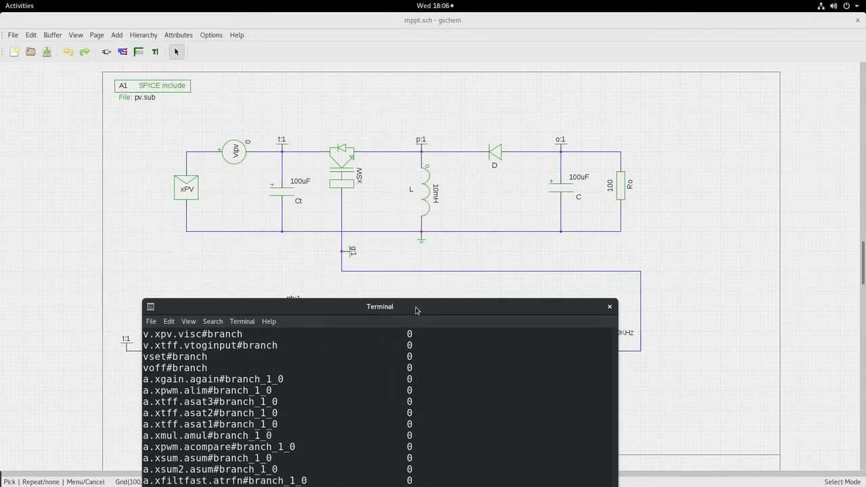
left_click_drag(415, 309, 337, 67)
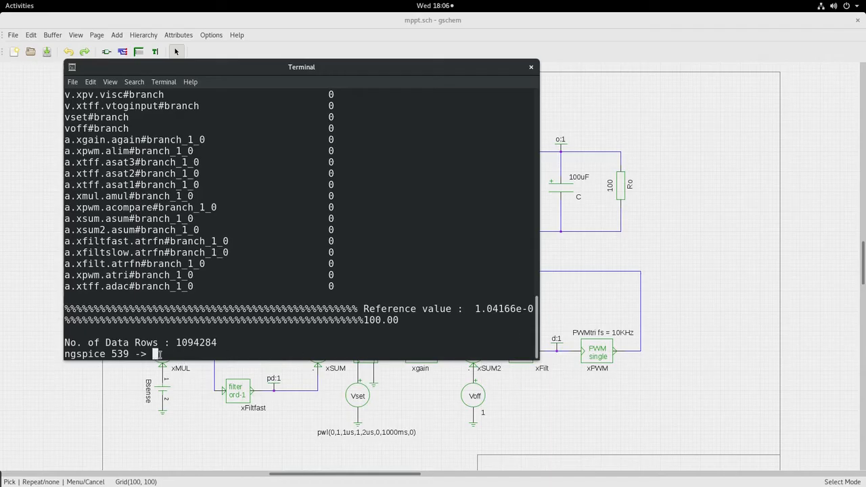
type("plot v(d)")
key("Return")
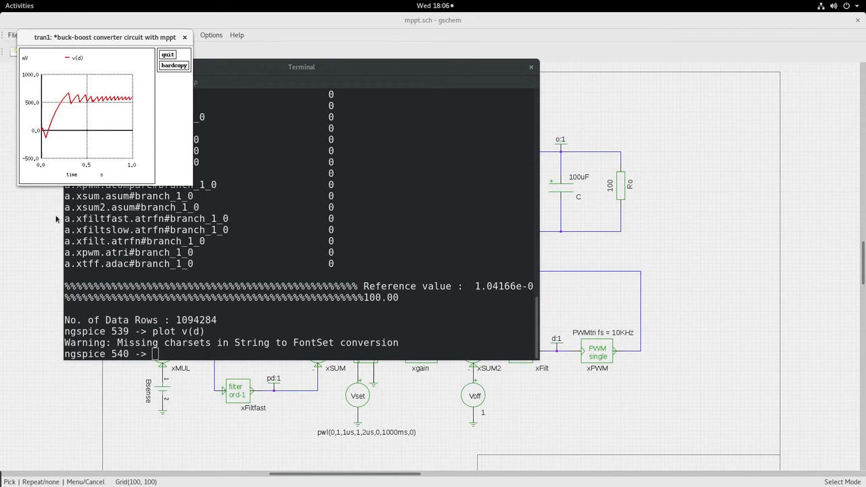
double_click(90, 39)
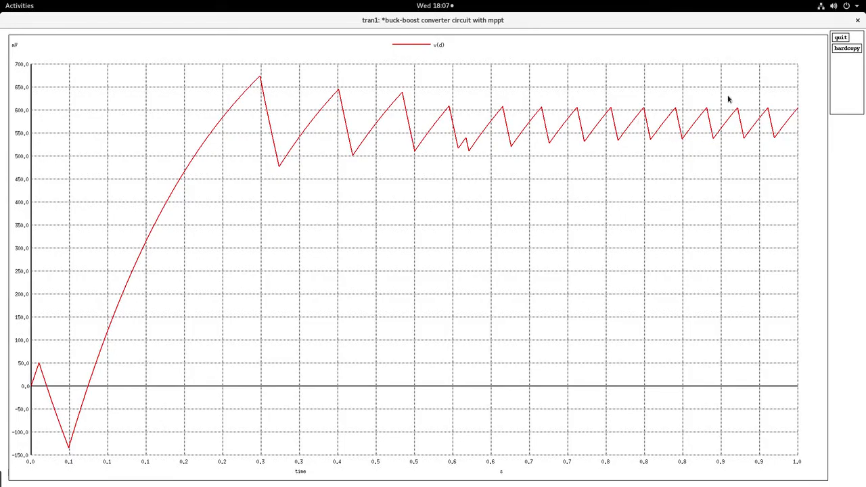
left_click(840, 38)
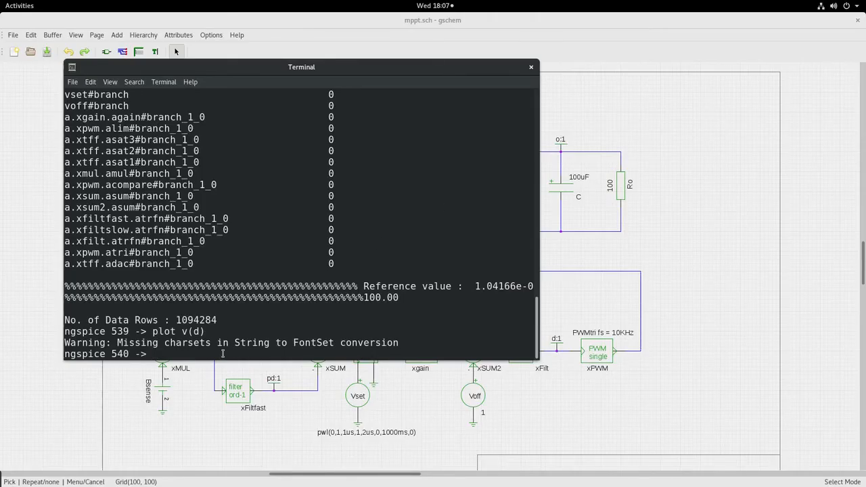
Step: Plot the PV power v(t)*i(vipv) in ngspice, examine the waveform full screen and close the plot
type("plot v(t)*i(vipv")
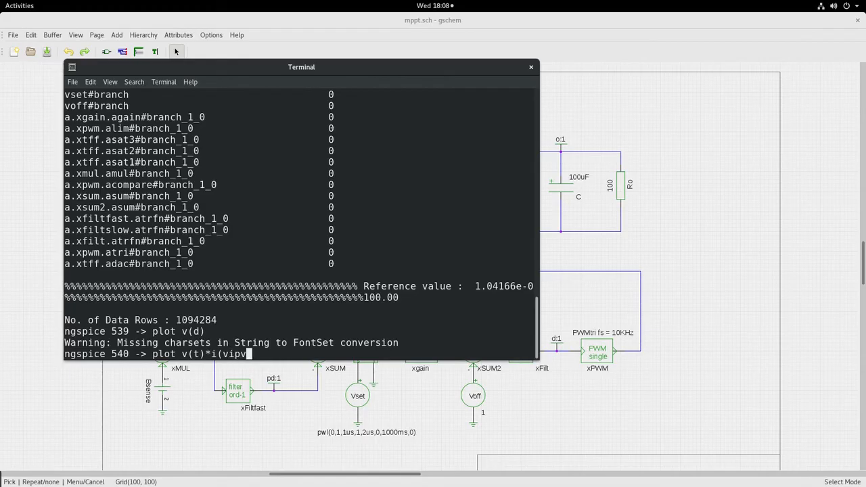
type(")")
key("Return")
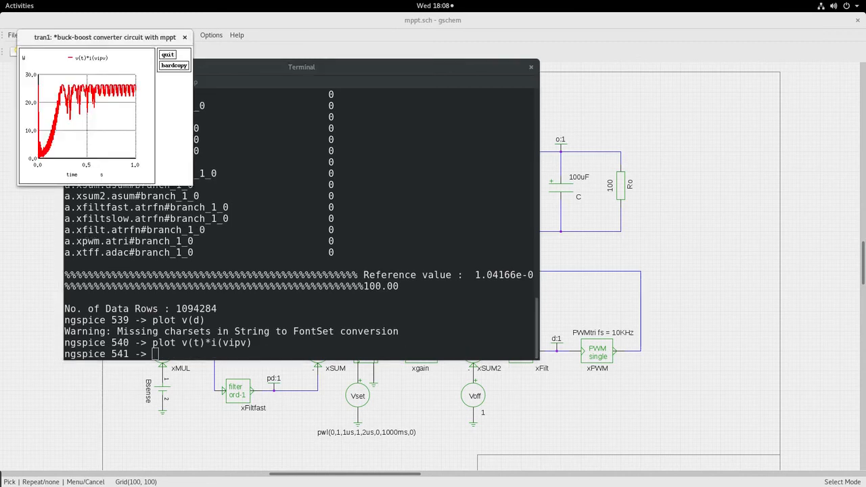
double_click(115, 38)
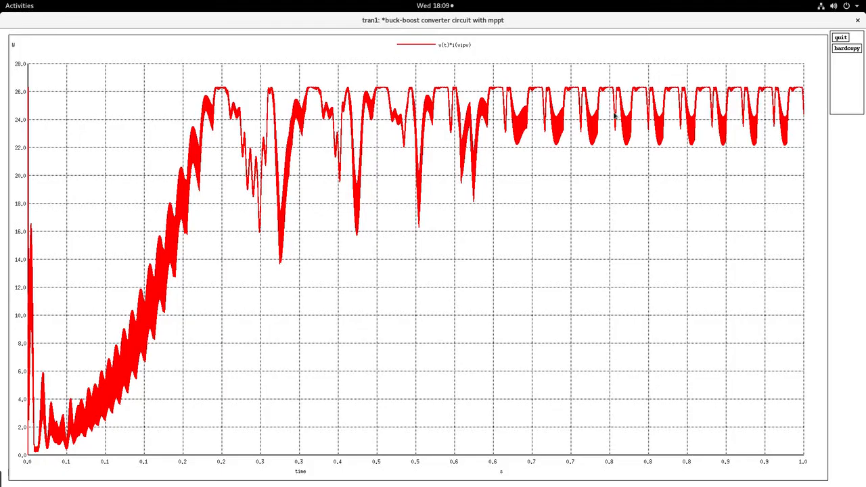
left_click(839, 39)
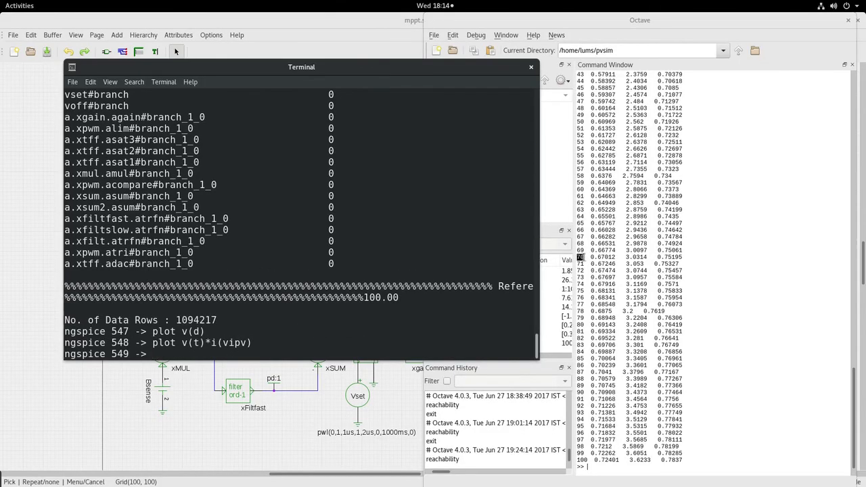
Step: Check the d(bucboo) duty cycle for Ro = 70 in the Octave table and return to the ngspice terminal
left_click(582, 257)
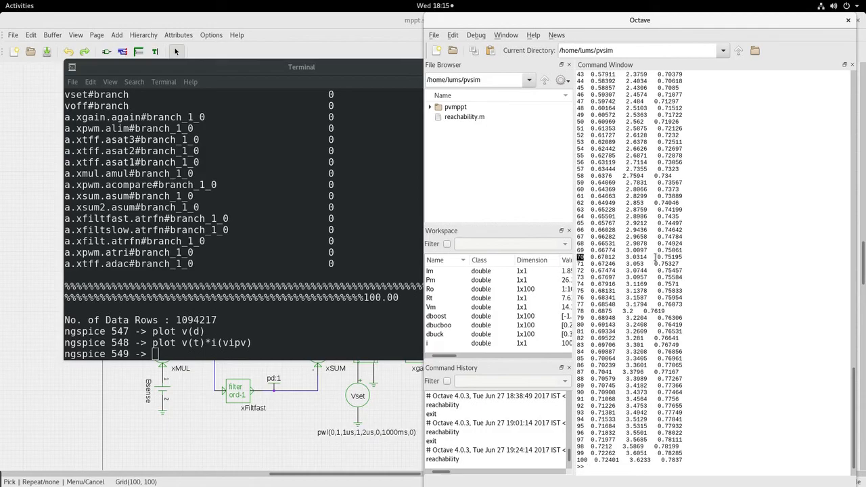
left_click_drag(656, 257, 683, 257)
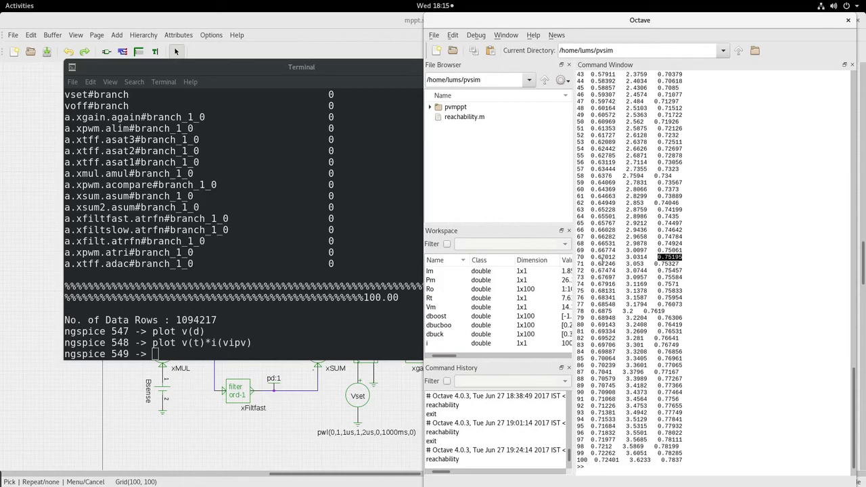
left_click(200, 351)
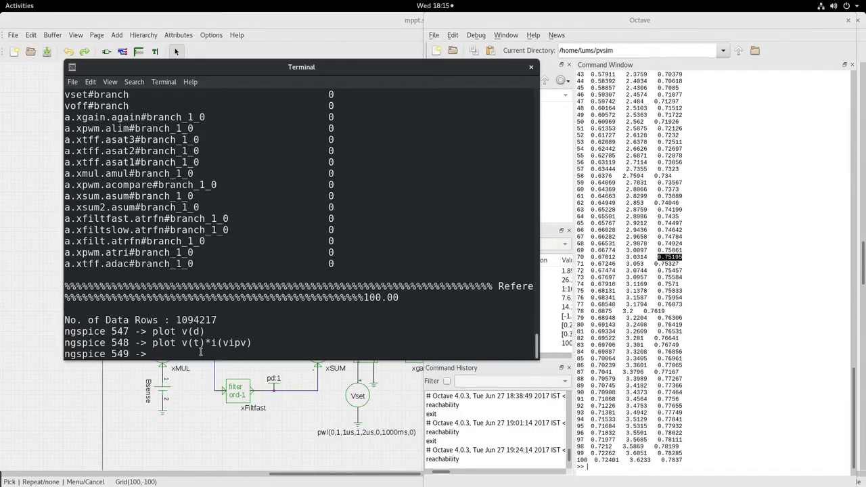
Step: Alter the load resistor ro to 70 in ngspice and rerun the simulation
type("alter ro 70")
key("Return")
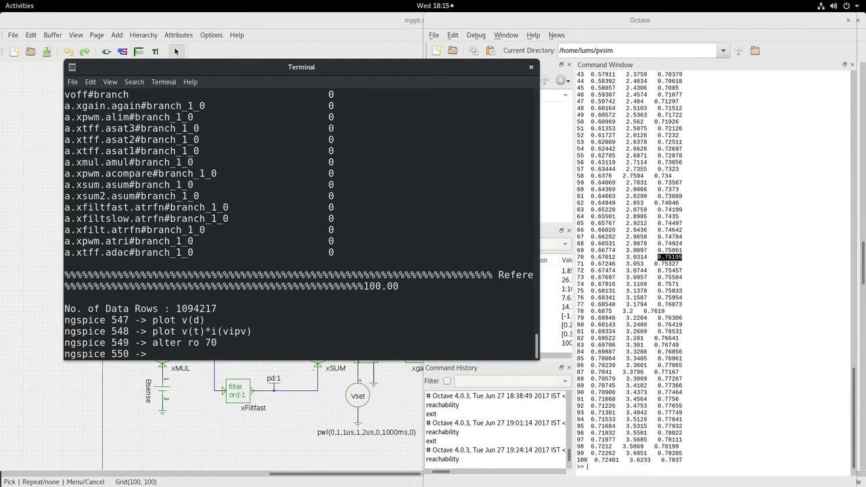
type("run")
key("Return")
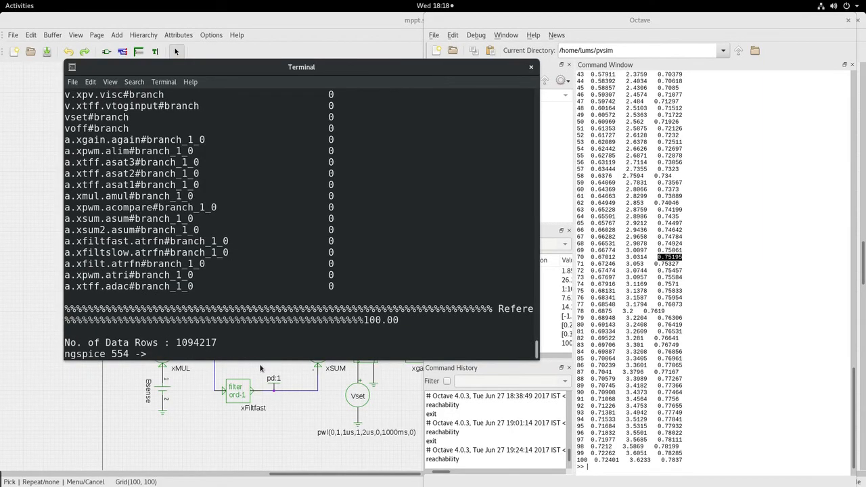
Step: Plot v(d) for the 70 ohm load, examine the duty cycle waveform full screen and close the plot
type("plot v(d)")
key("Return")
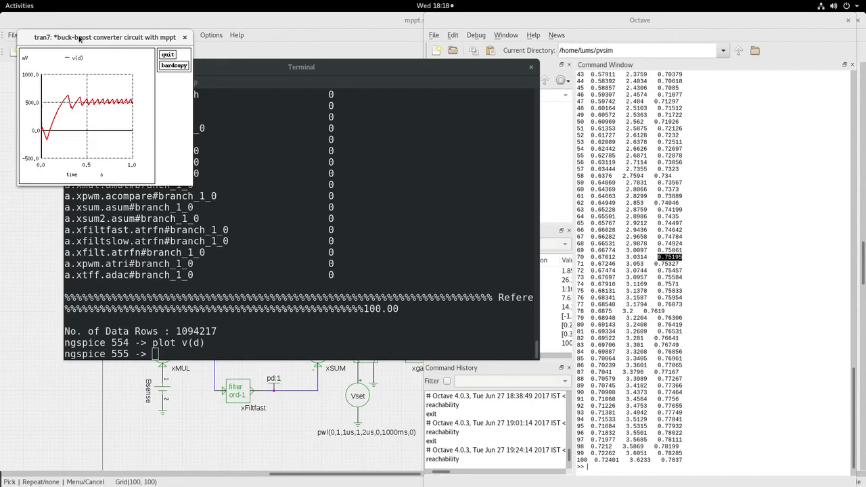
double_click(79, 38)
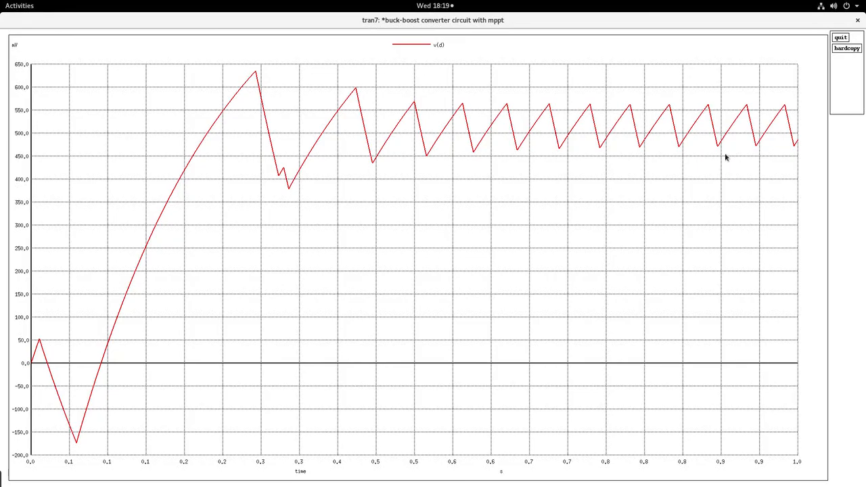
left_click(840, 38)
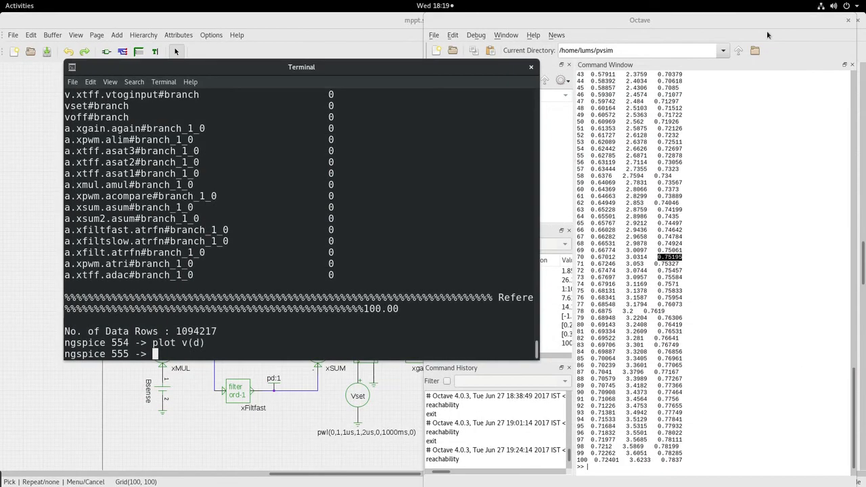
Step: Plot v(t)*i(vipv) for the 70 ohm load, examine the power waveform full screen, close it and return to the mppt.sch schematic
type("plot v(t)*i(vipv)")
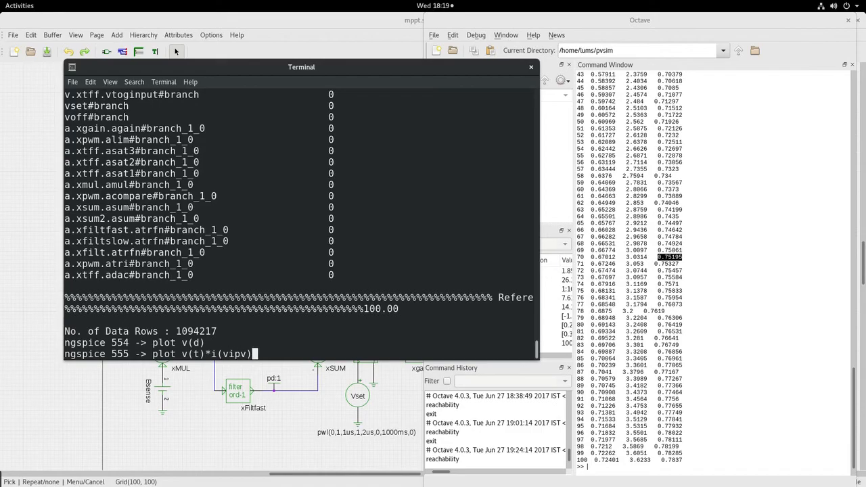
key("Return")
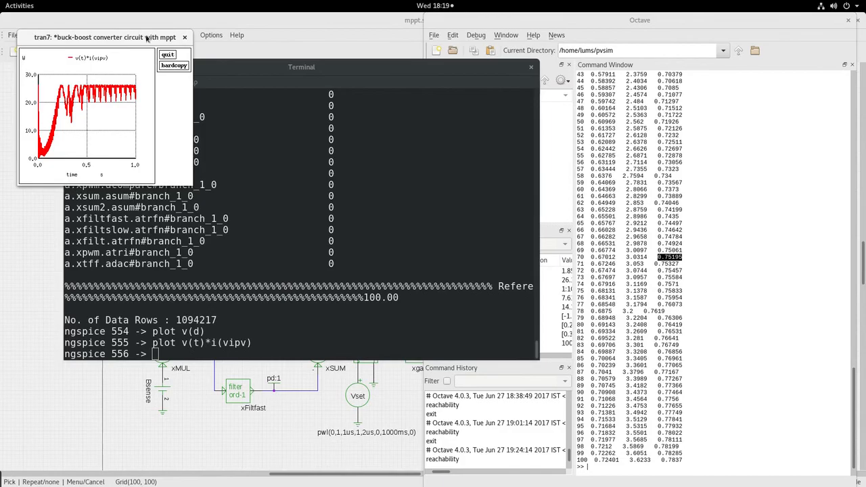
double_click(148, 38)
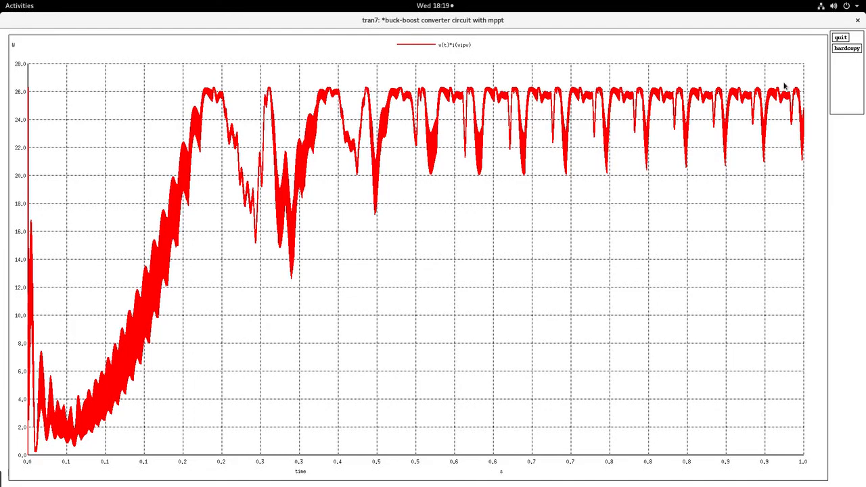
left_click(840, 38)
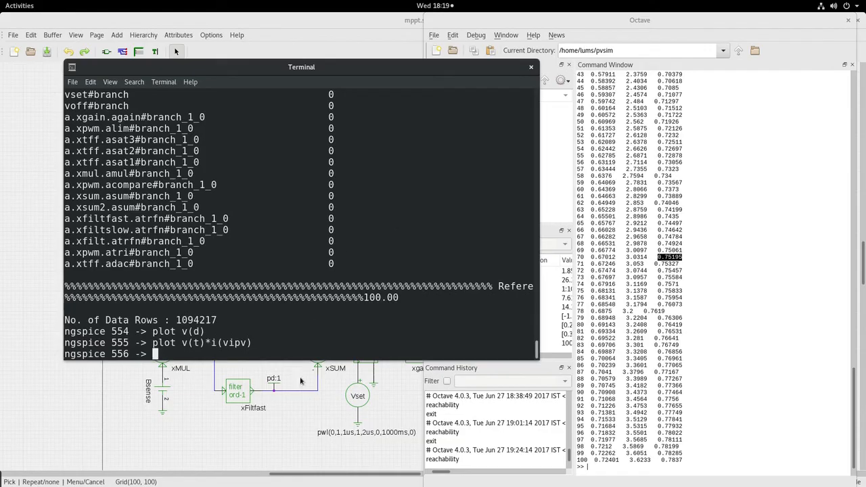
left_click(288, 426)
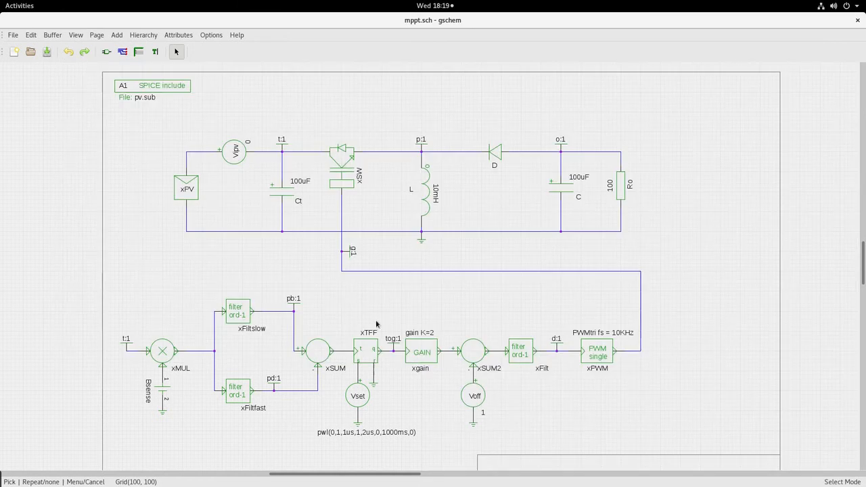